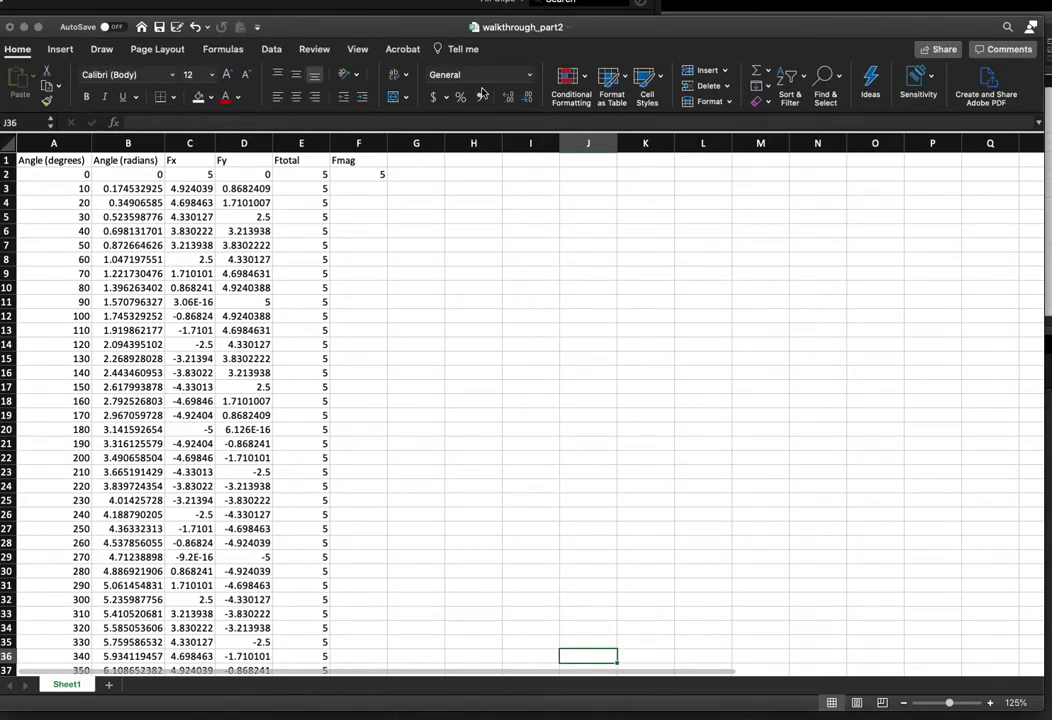
Insert a blank scatter-with-lines-and-markers chart (Chart 2) beside the force table
left_click(63, 50)
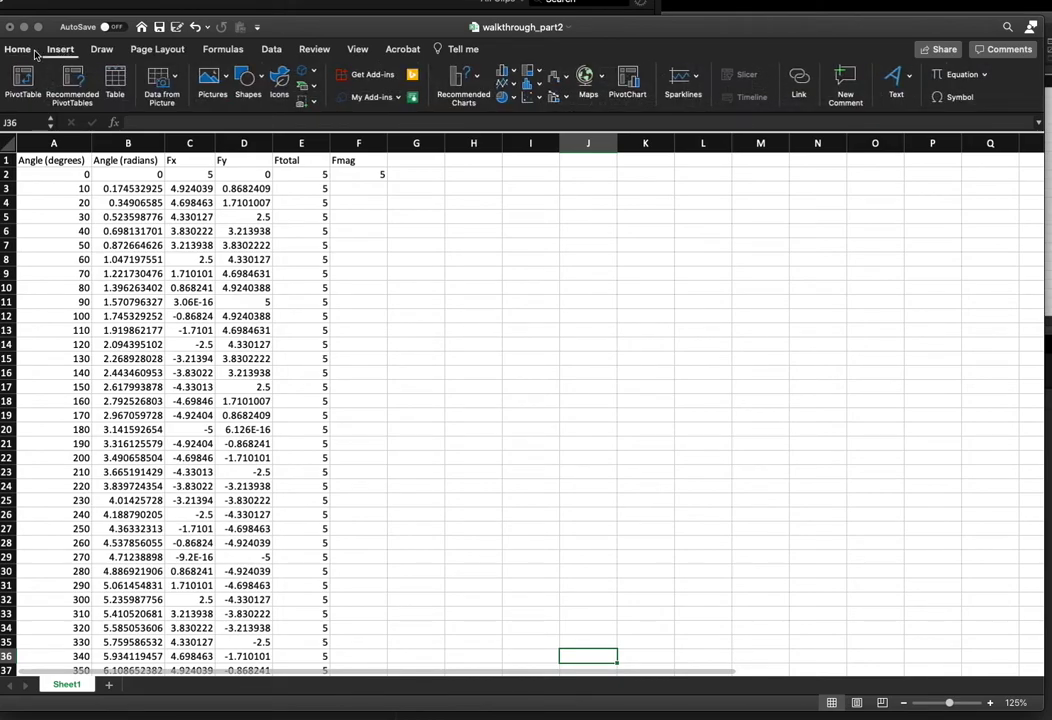
left_click(33, 50)
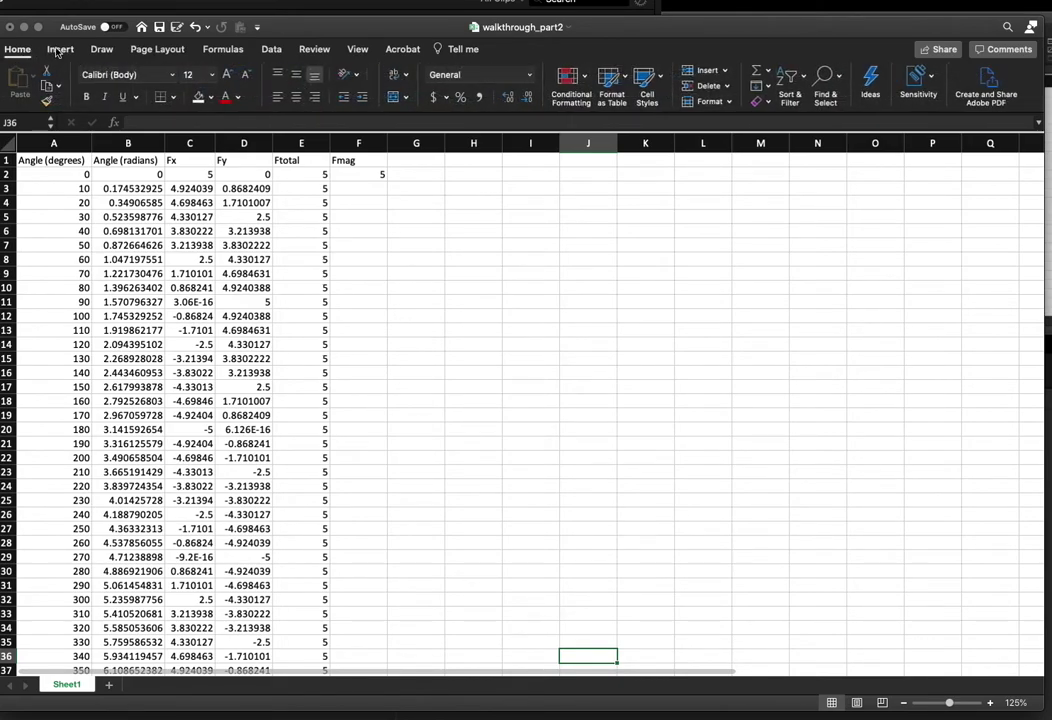
left_click(60, 50)
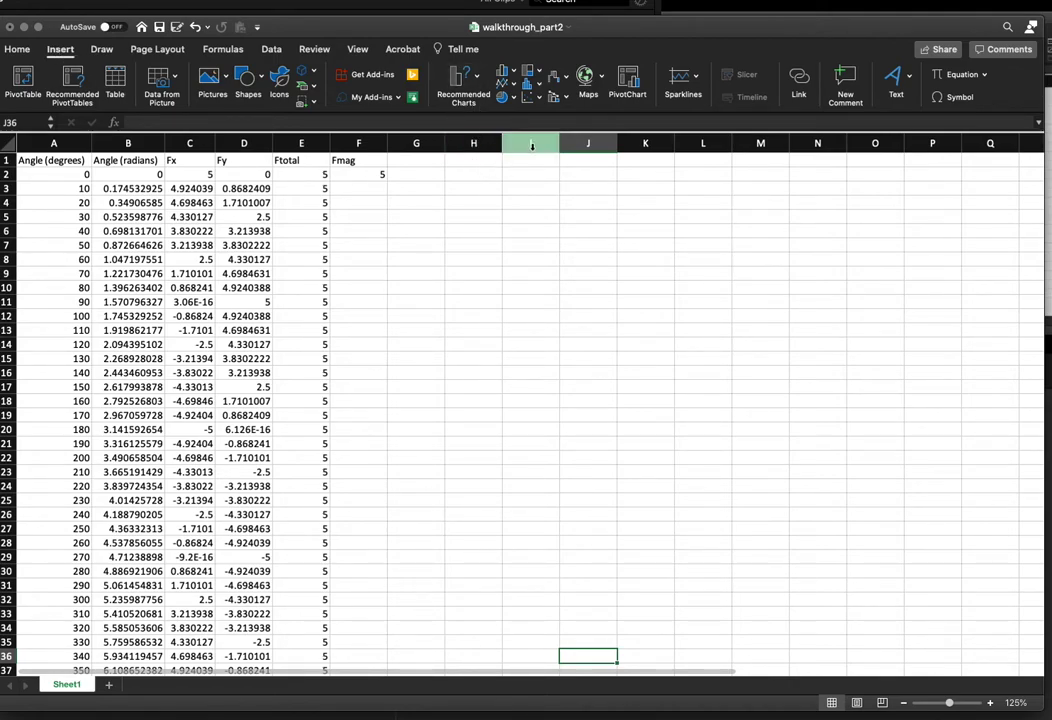
left_click(516, 74)
left_click(516, 74)
left_click(540, 74)
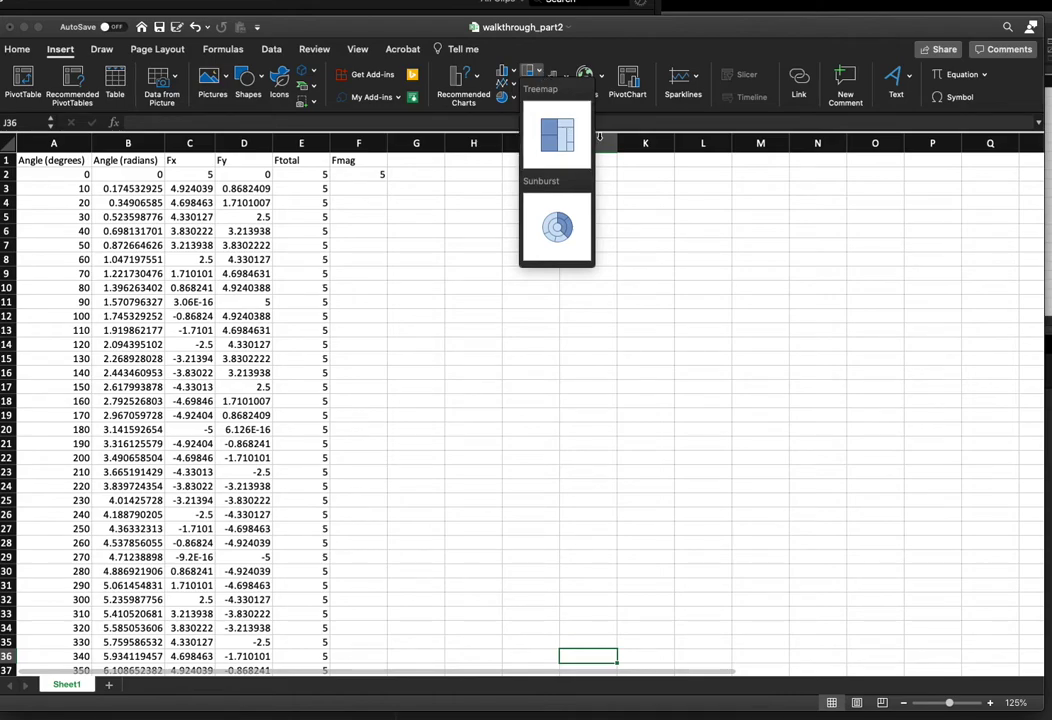
left_click(678, 177)
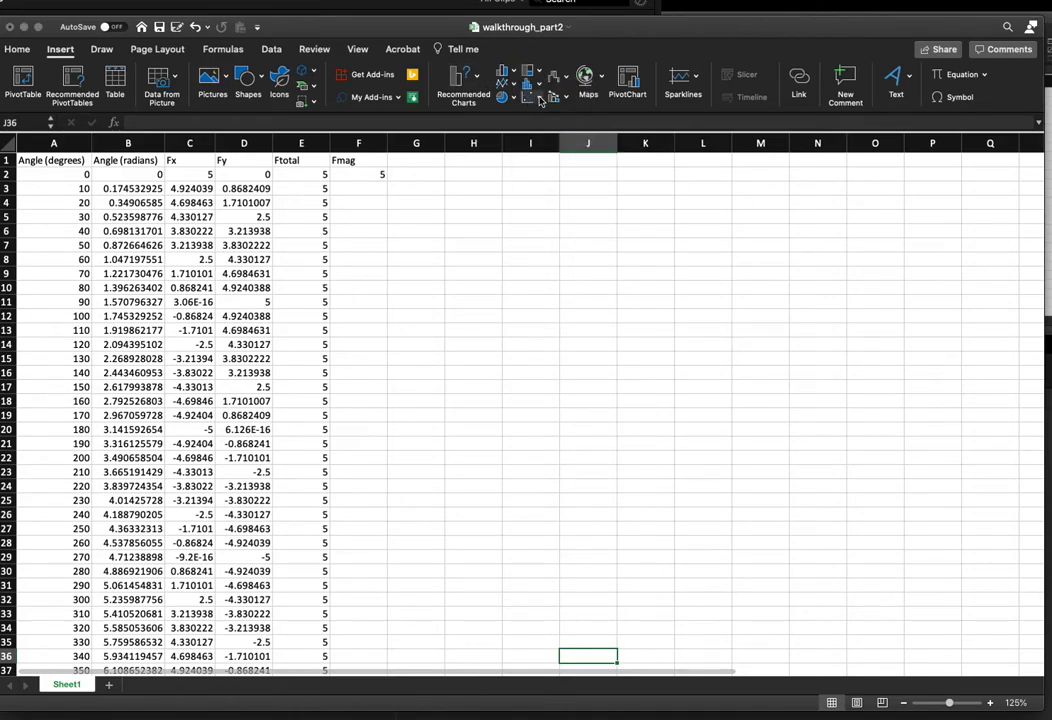
left_click(541, 99)
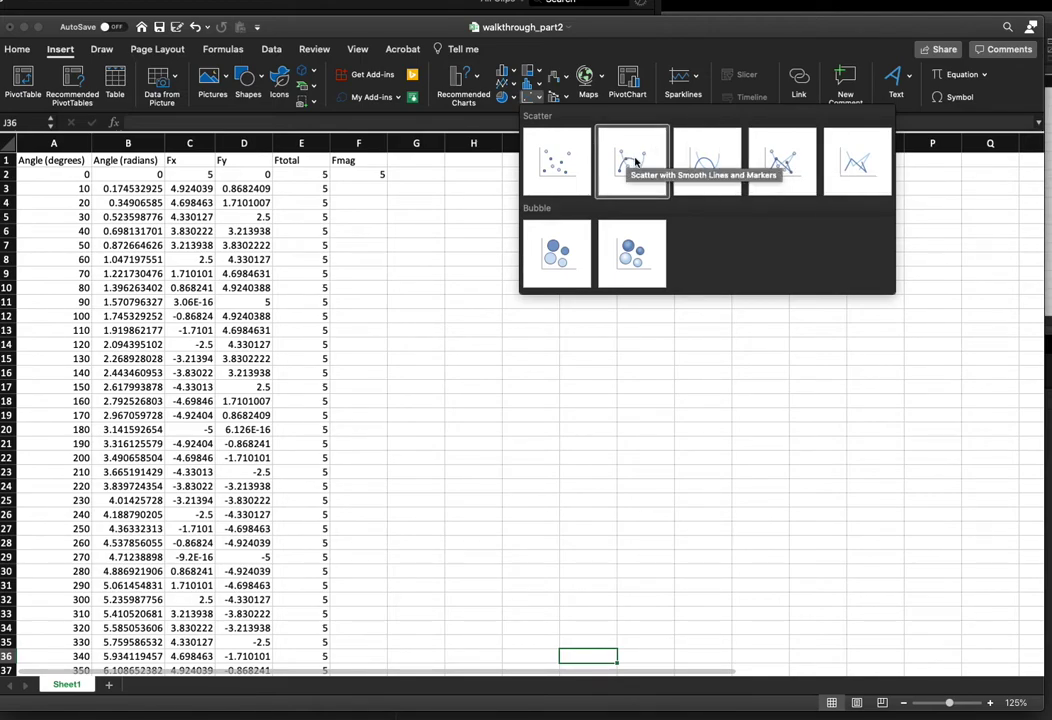
left_click(785, 161)
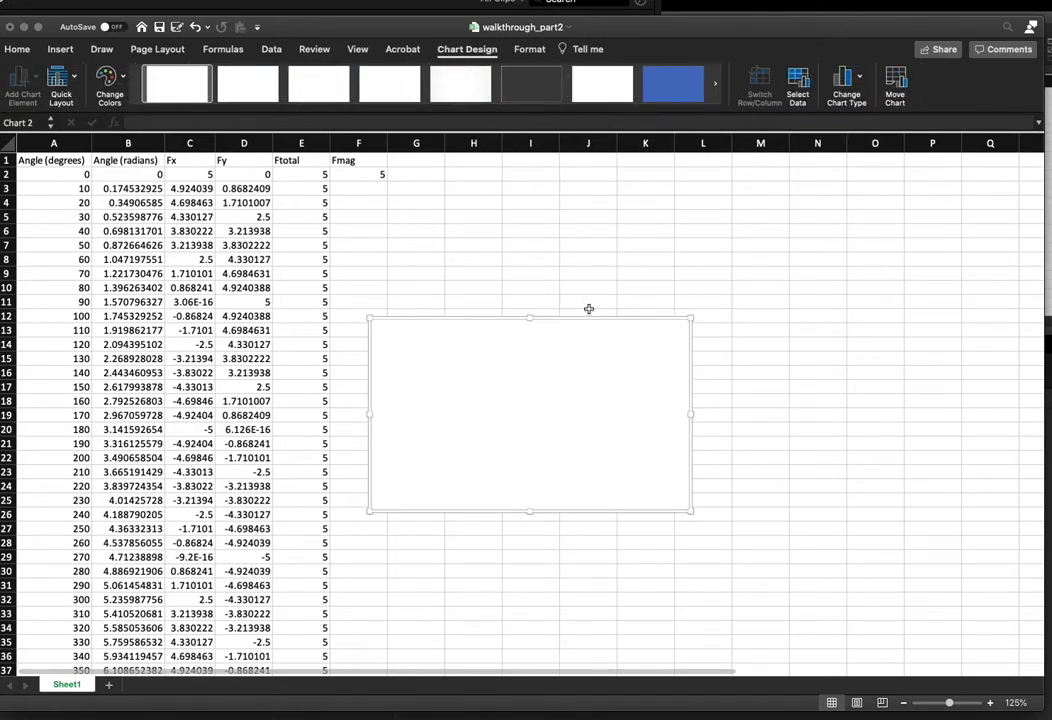
Delete the empty scatter chart from the sheet
right_click(570, 344)
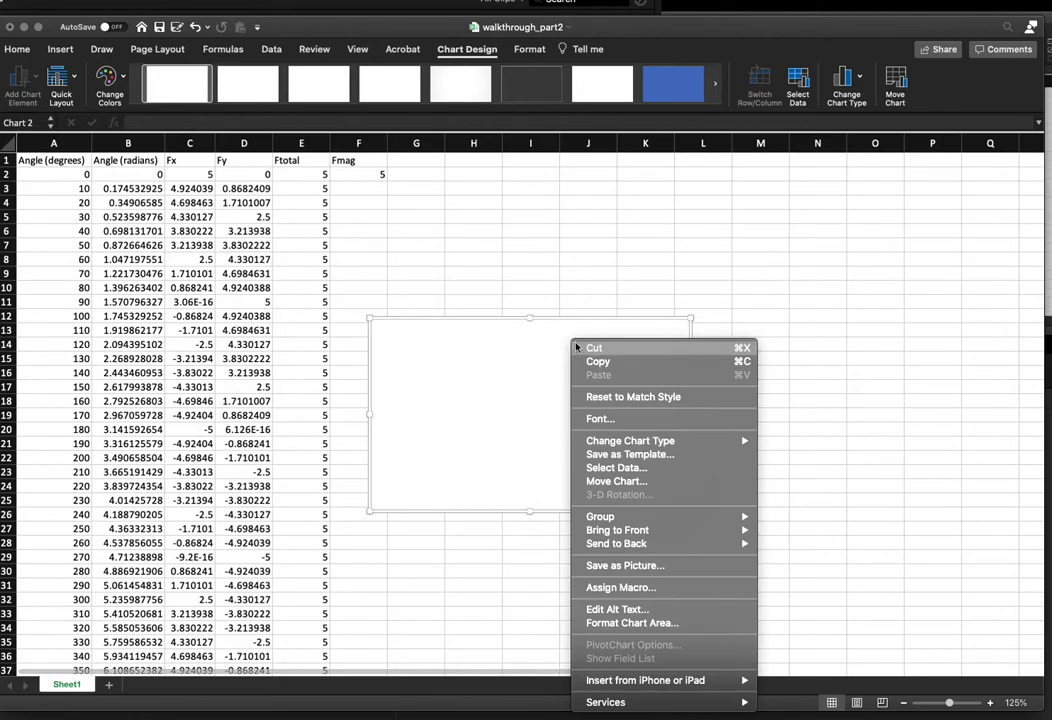
key("Escape")
key("Delete")
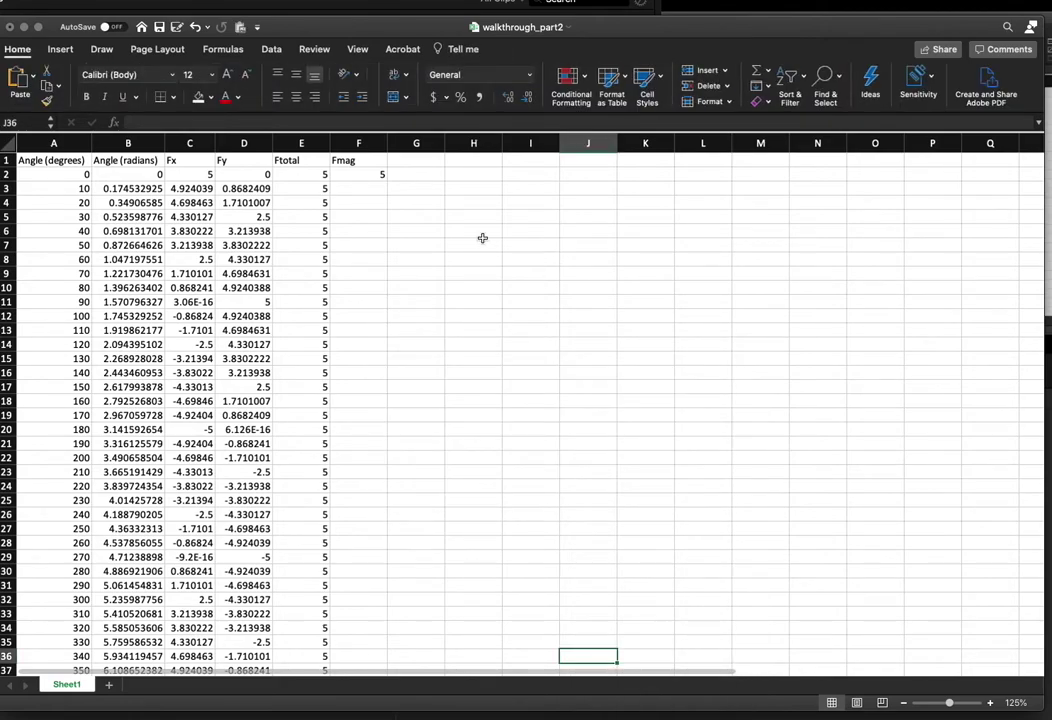
Select the data range A1:E38 for plotting
left_click(44, 160)
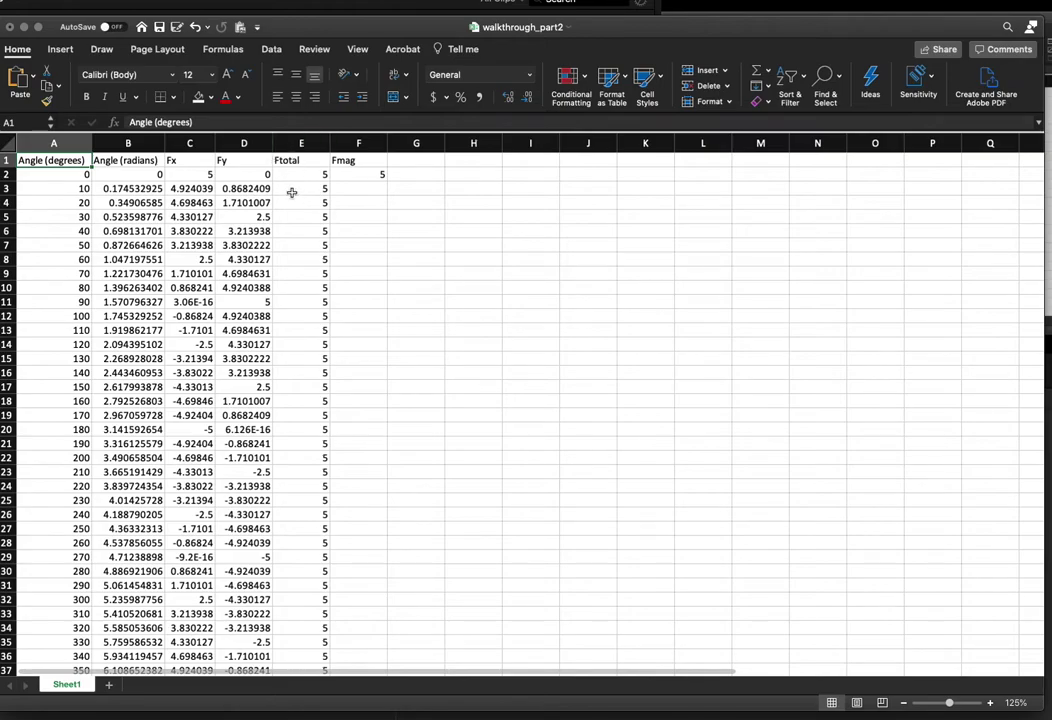
scroll(292, 194, "down", 5)
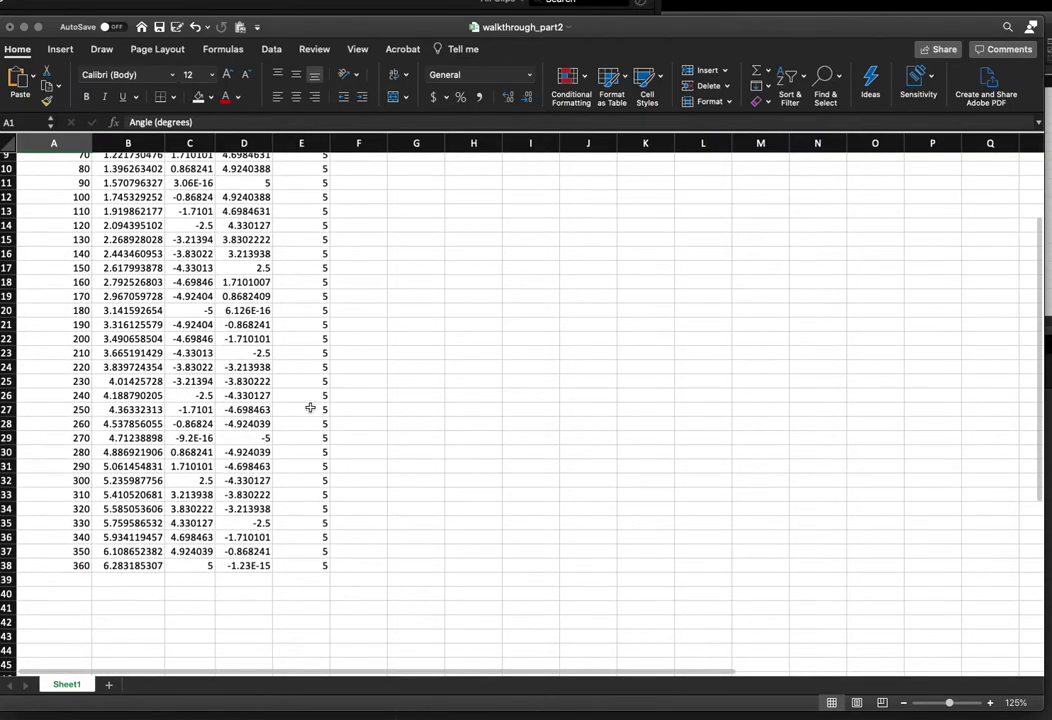
left_click(309, 565, "shift")
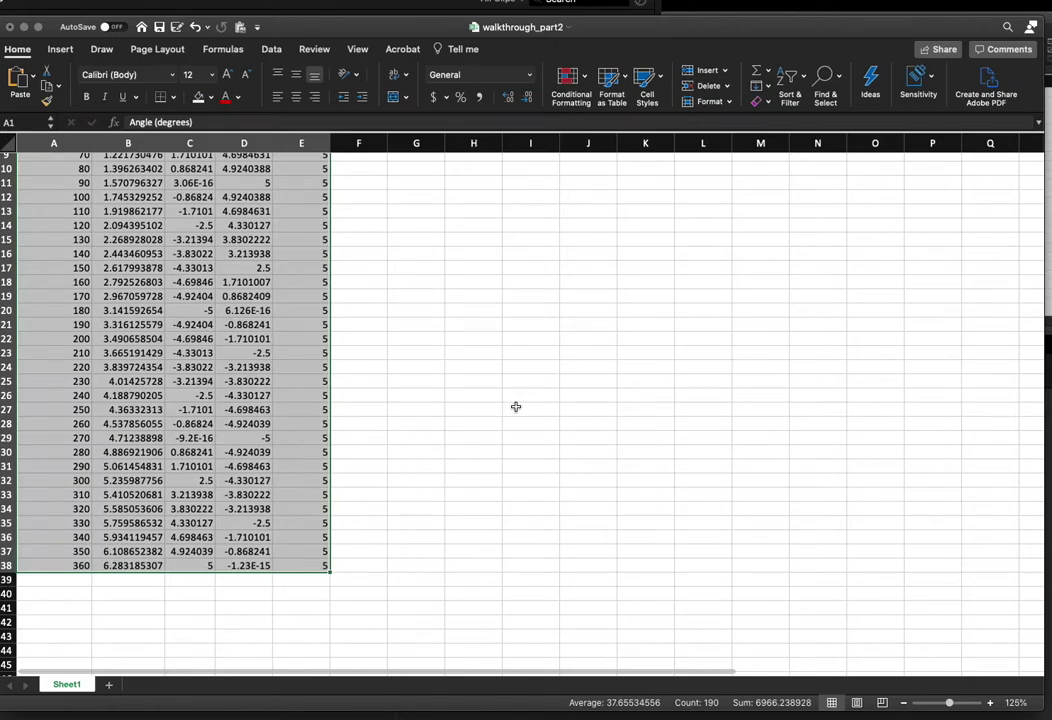
scroll(516, 407, "up", 5)
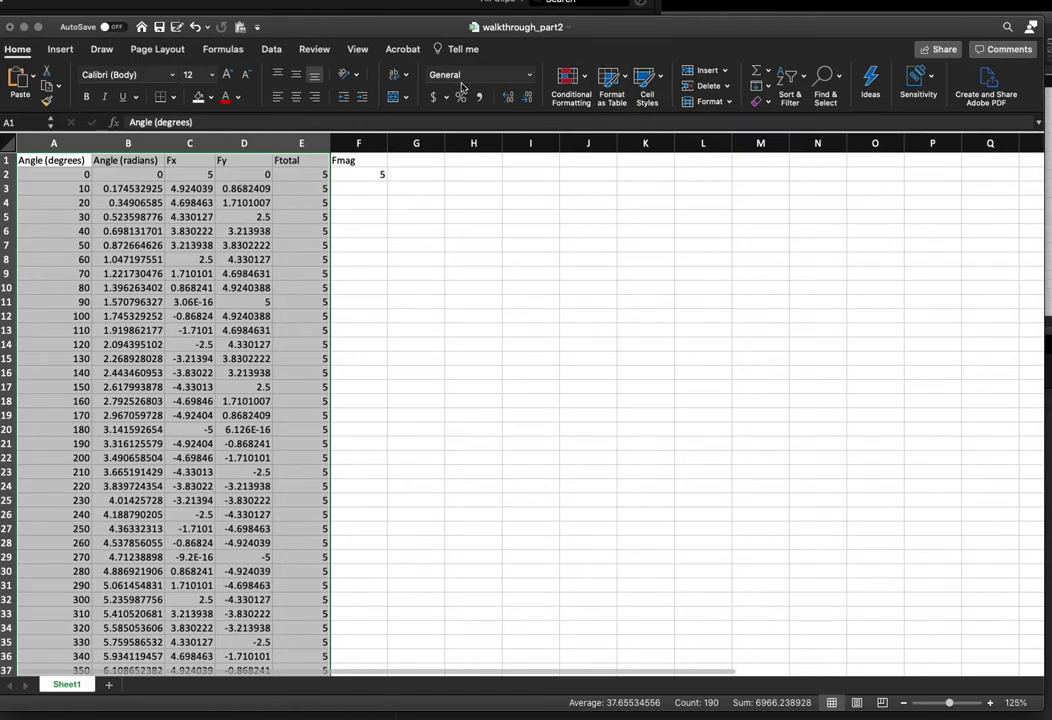
Insert a lines-and-markers scatter chart of the selected data, then enlarge and position it beside the table
left_click(61, 51)
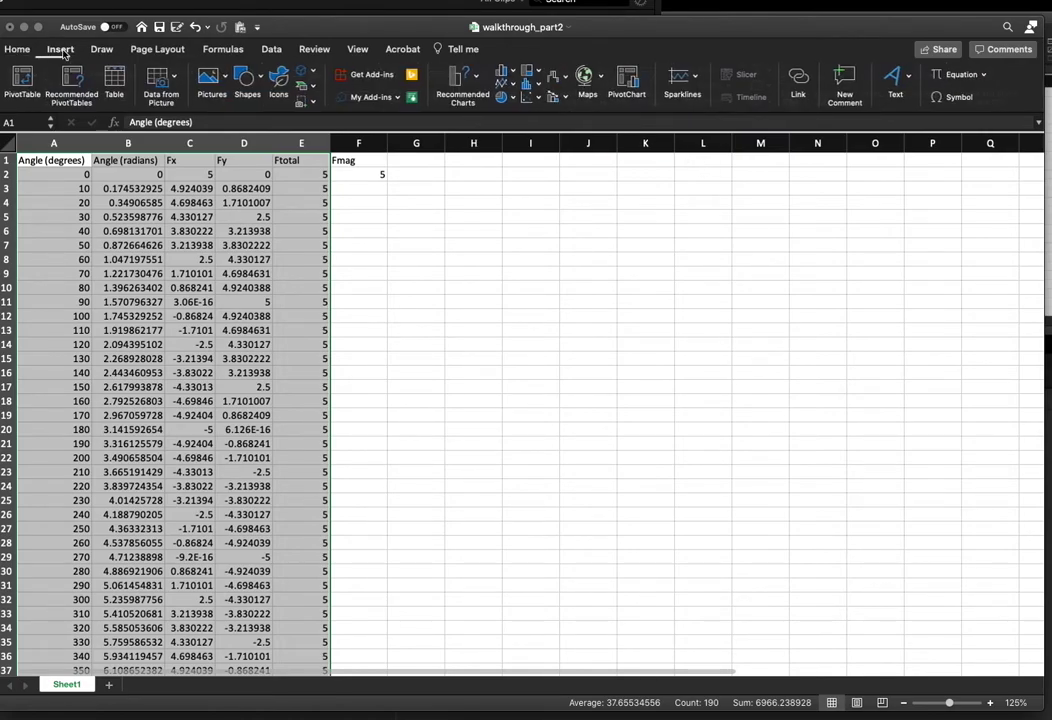
left_click(543, 100)
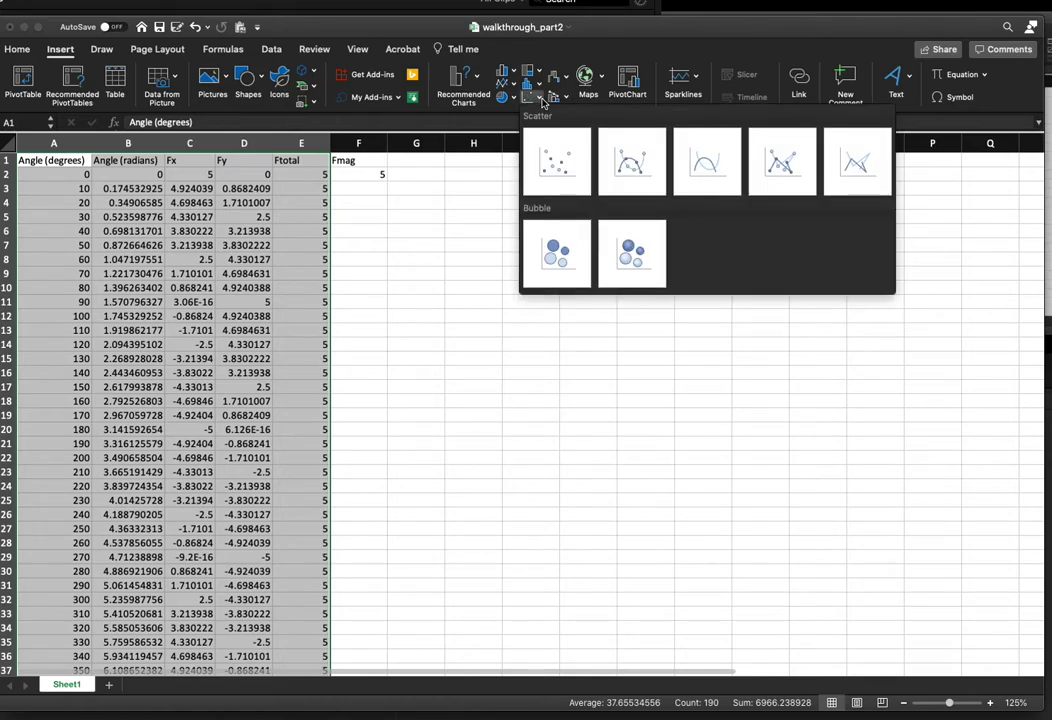
left_click(791, 157)
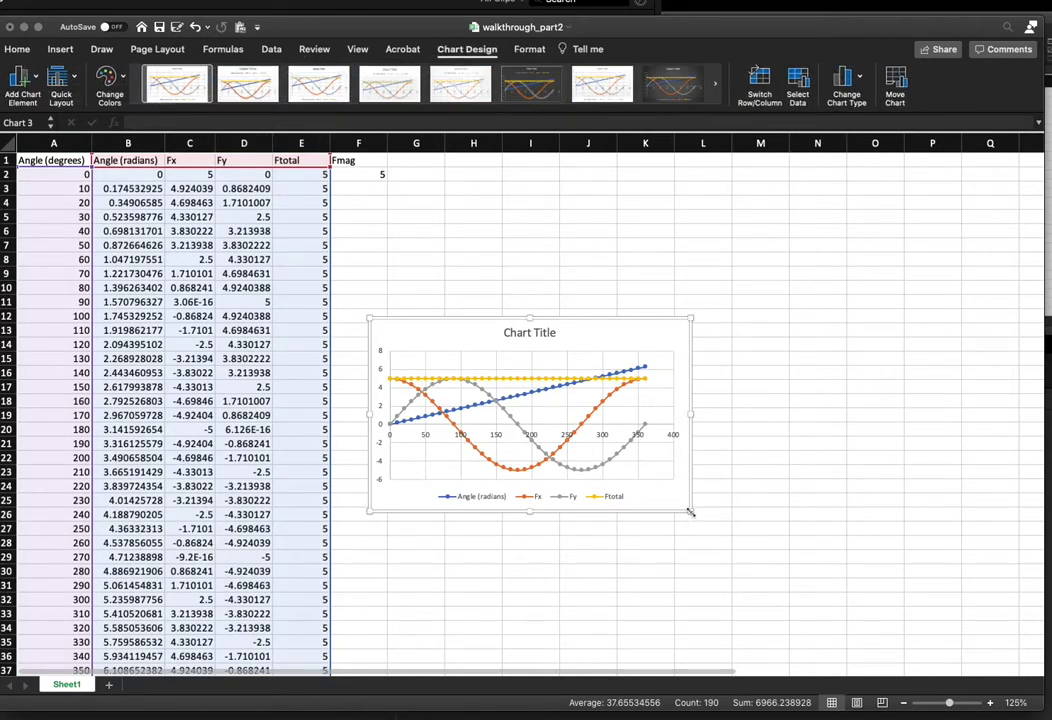
left_click_drag(690, 512, 901, 588)
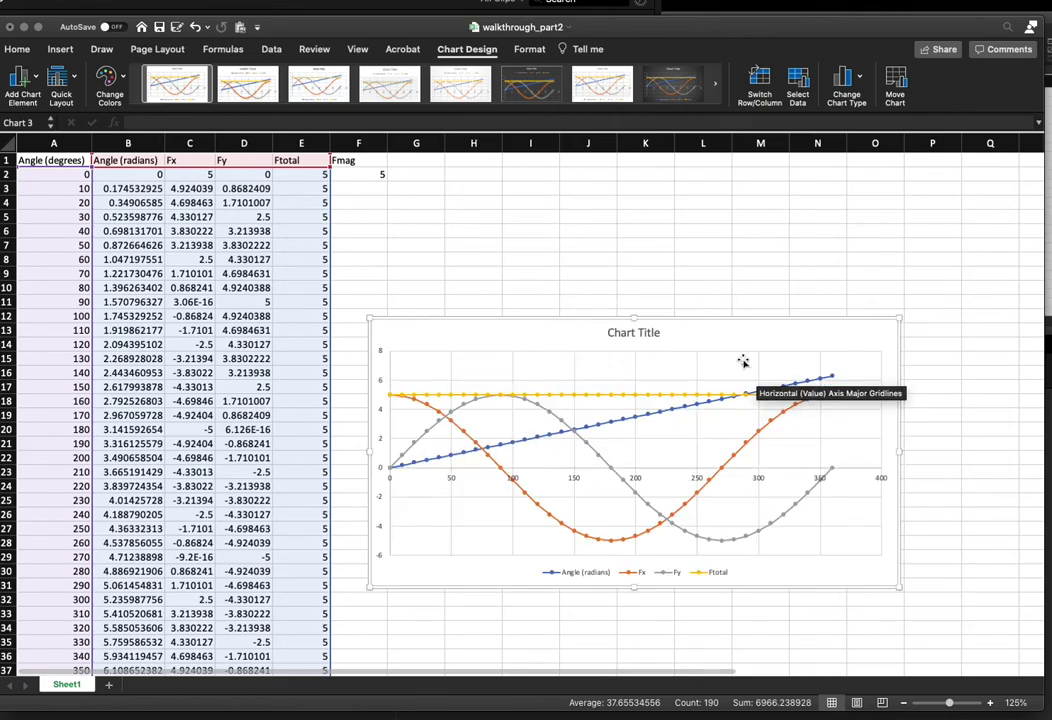
left_click_drag(679, 326, 667, 213)
left_click_drag(887, 474, 951, 541)
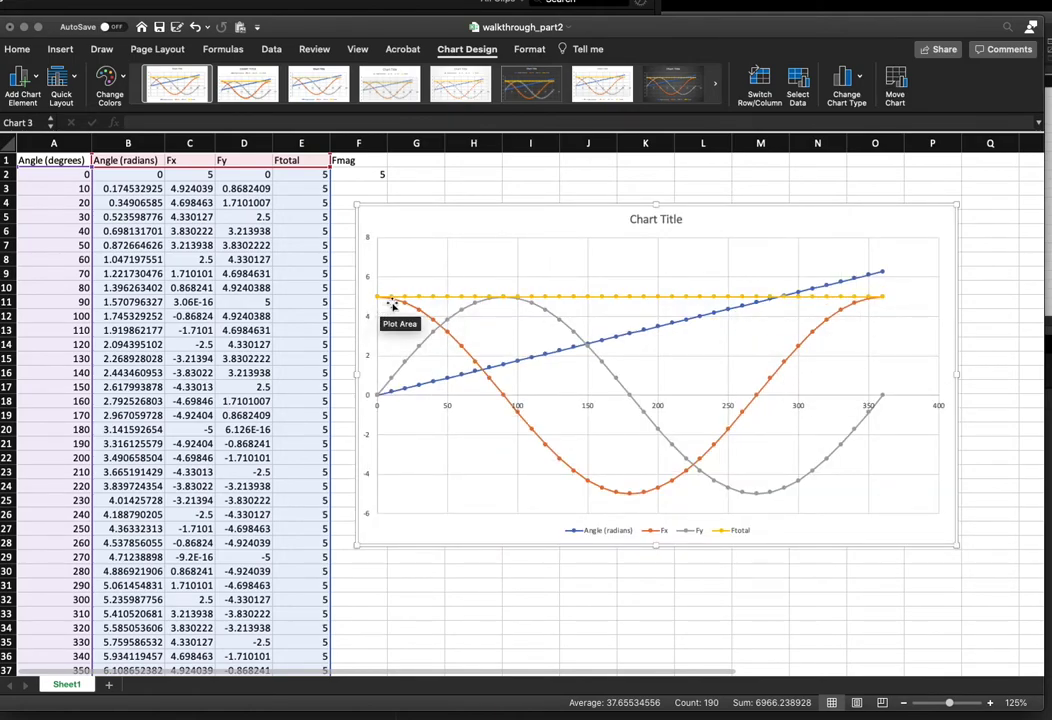
mouse_move(399, 305)
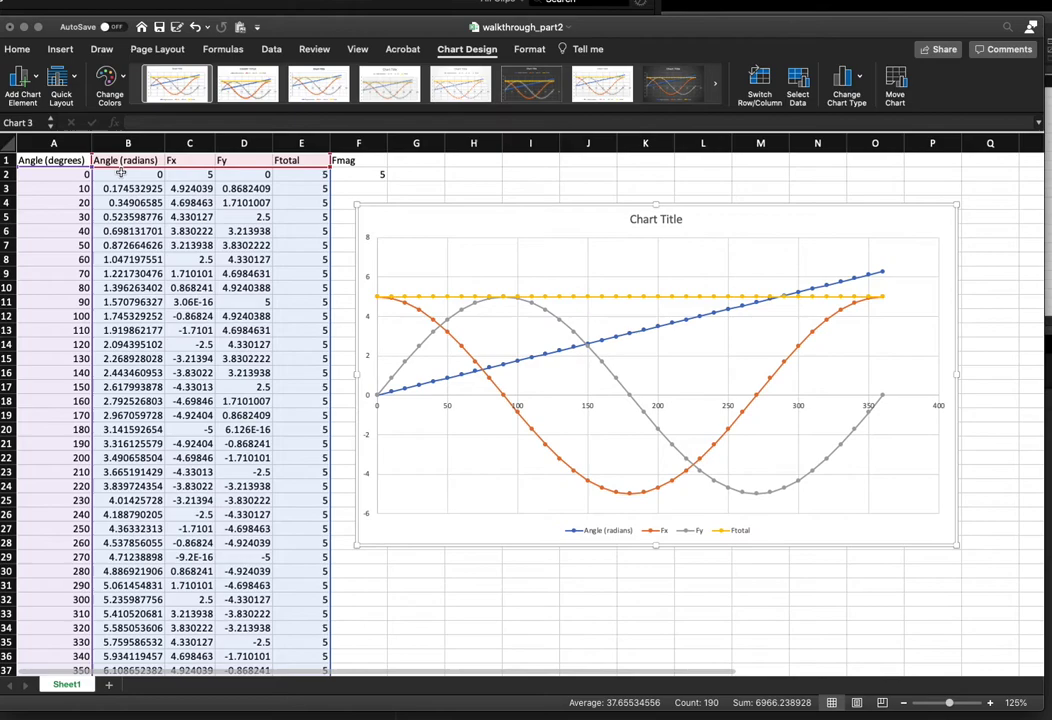
Delete the Ftotal and Angle (radians) series from Chart 3
left_click(604, 300)
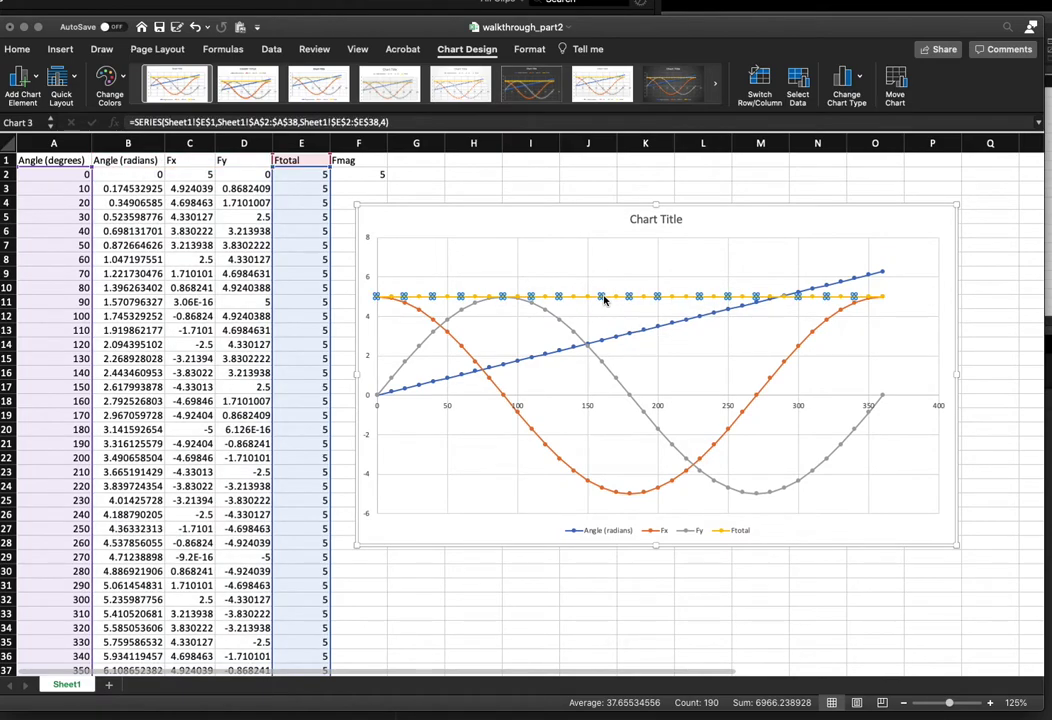
key("Delete")
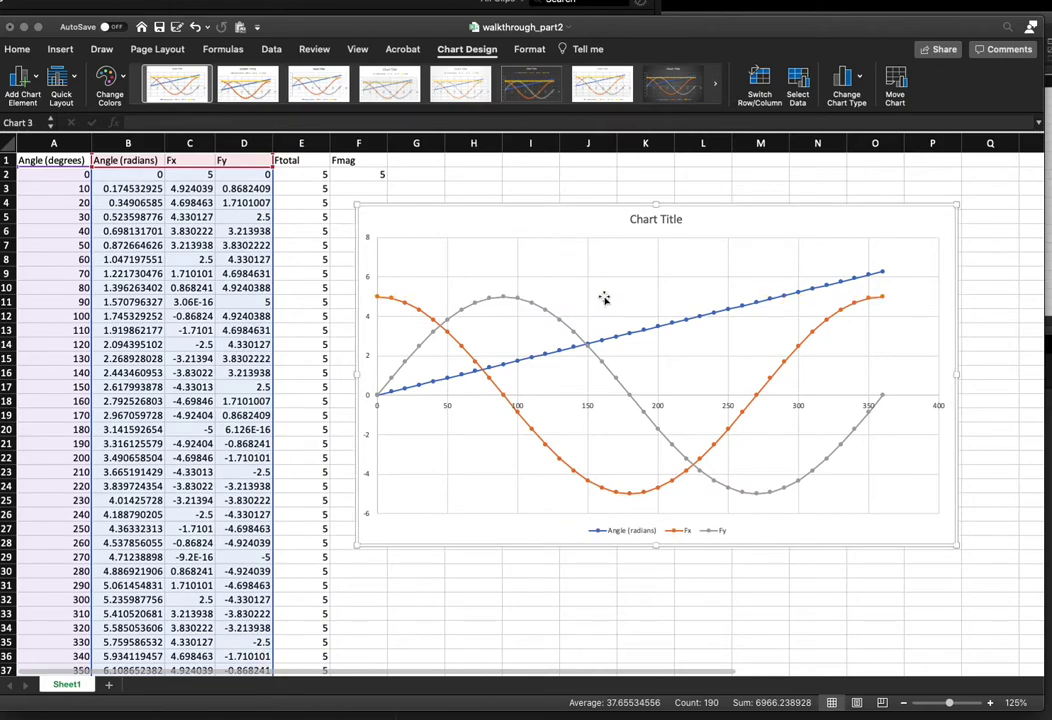
left_click(656, 328)
key("Delete")
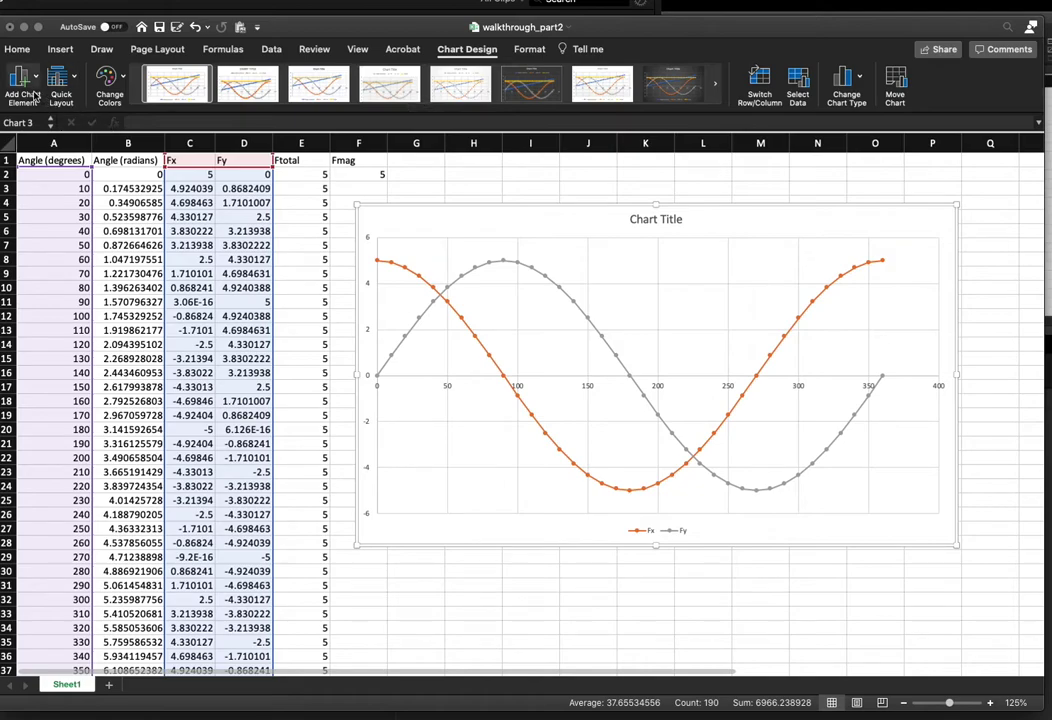
Try built-in Chart Styles on Chart 3, settling on one with a bold title
left_click(463, 88)
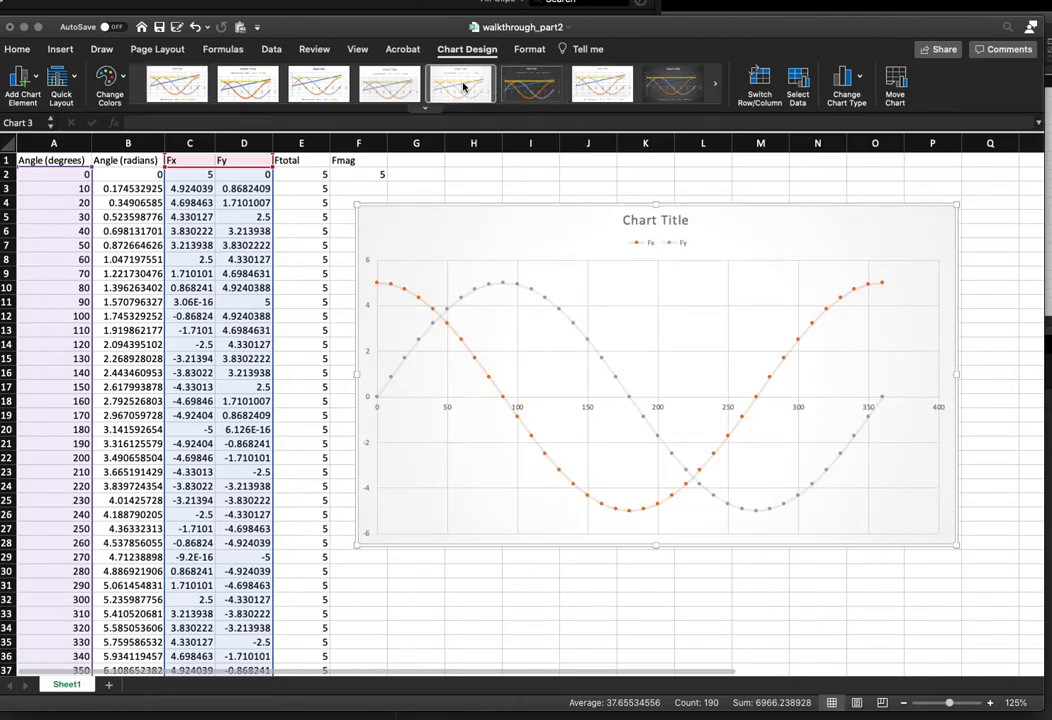
left_click(390, 84)
Apply the bold-title chart style, then a Quick Layout with no titles and a bottom legend
left_click(340, 94)
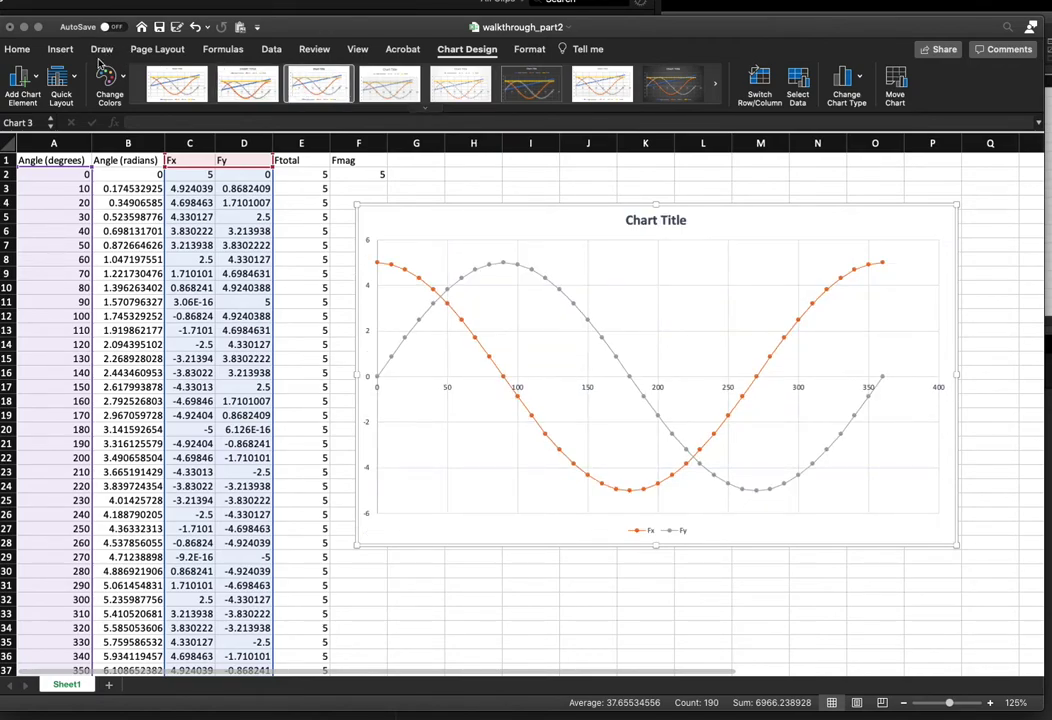
left_click(77, 80)
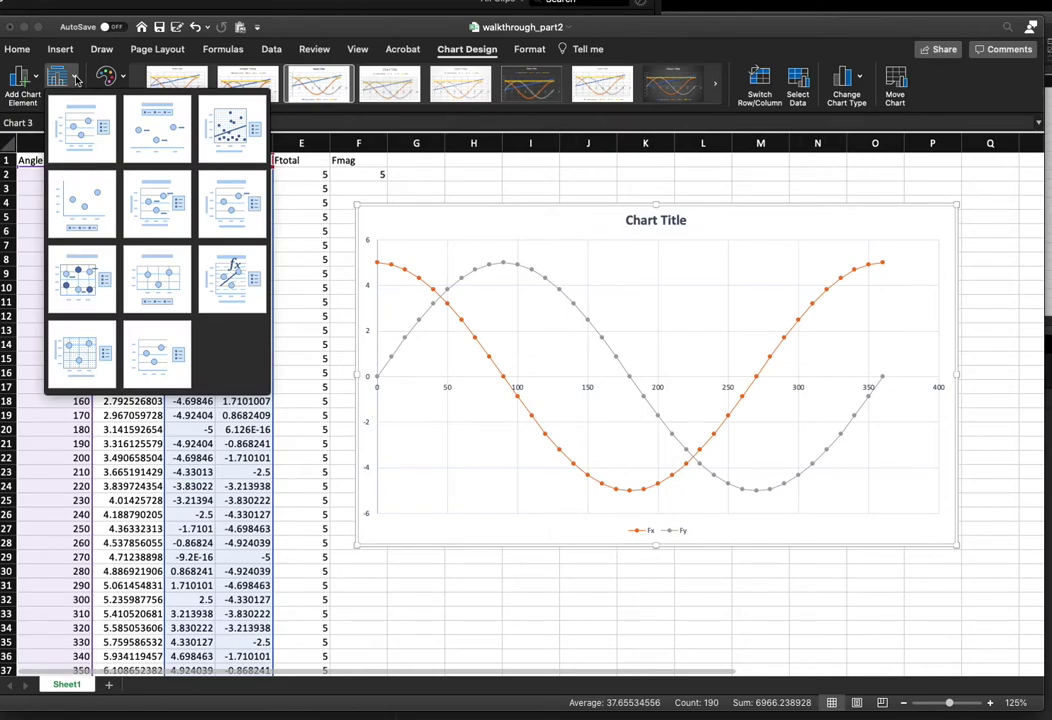
left_click(76, 135)
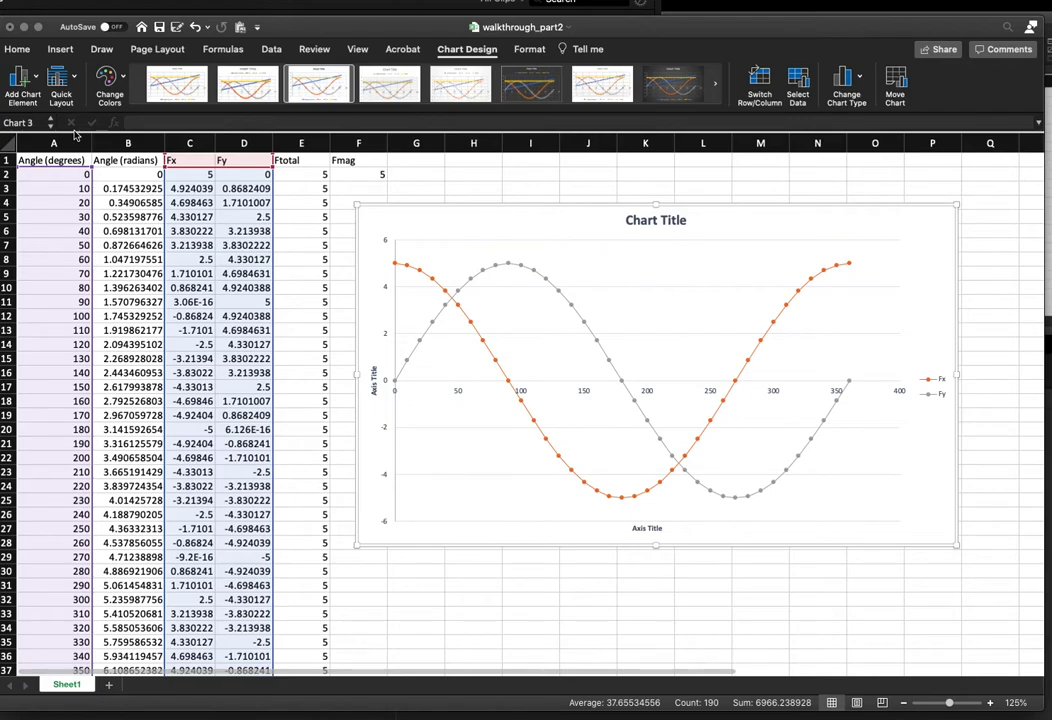
left_click(62, 78)
left_click(81, 187)
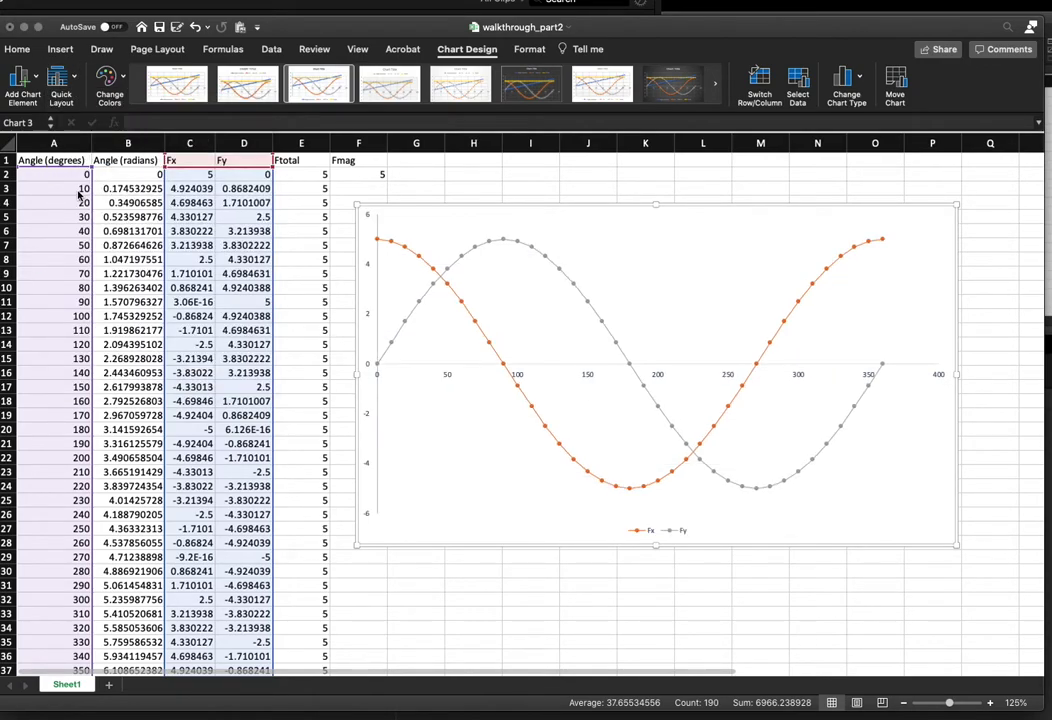
left_click(77, 80)
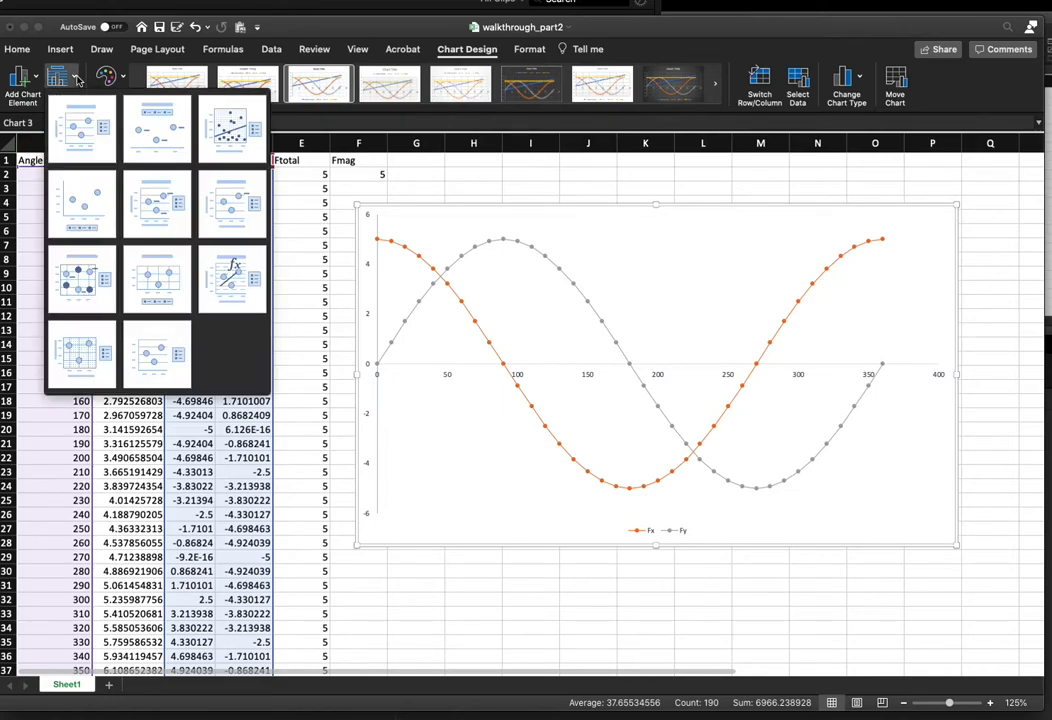
left_click(72, 131)
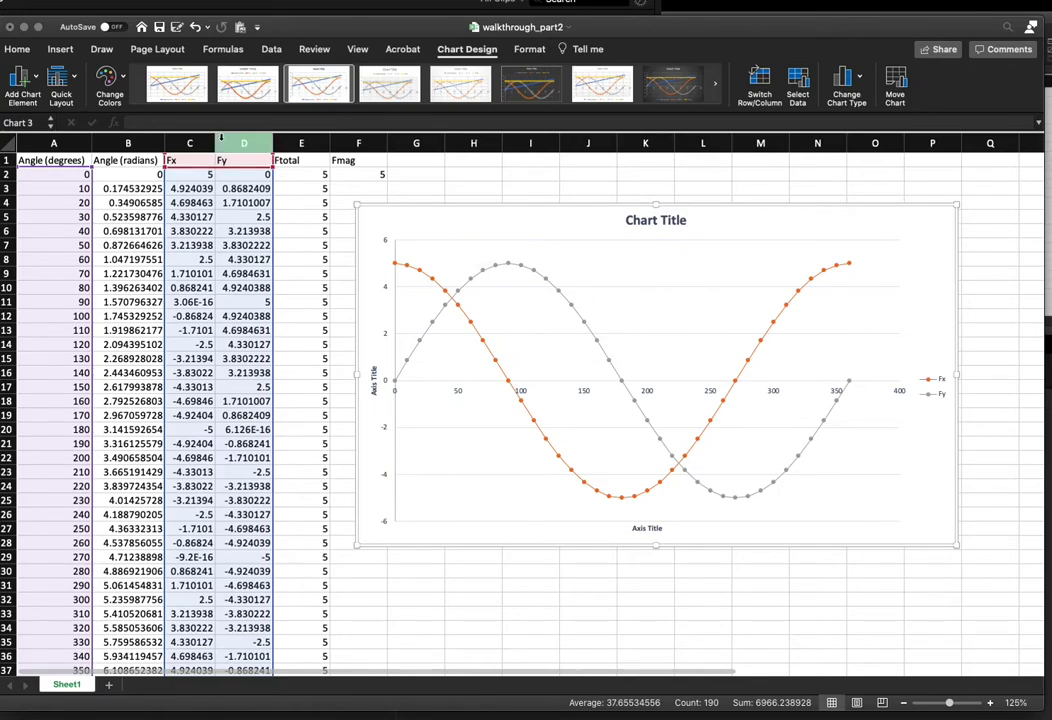
left_click(74, 78)
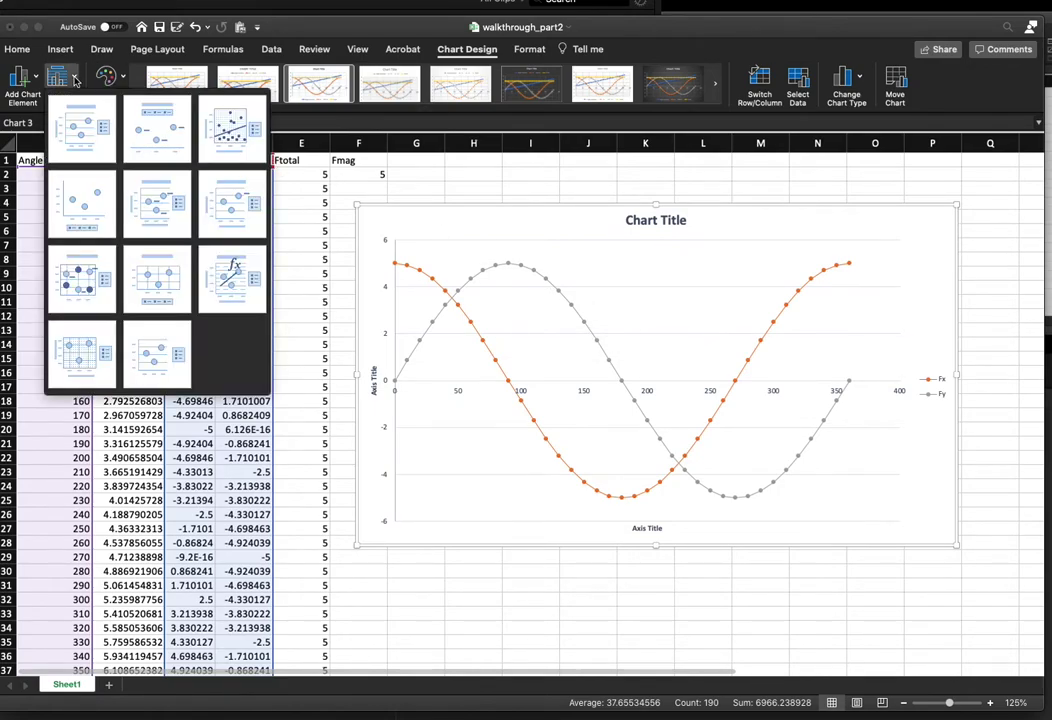
left_click(82, 135)
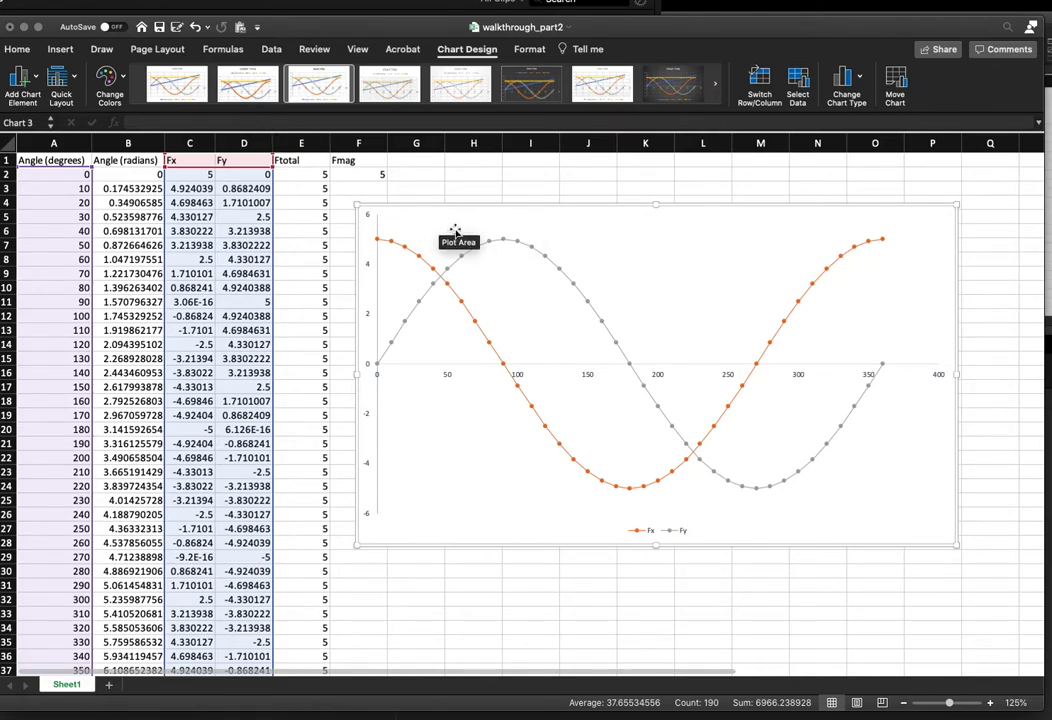
Add a primary horizontal axis title below the plot
left_click(37, 80)
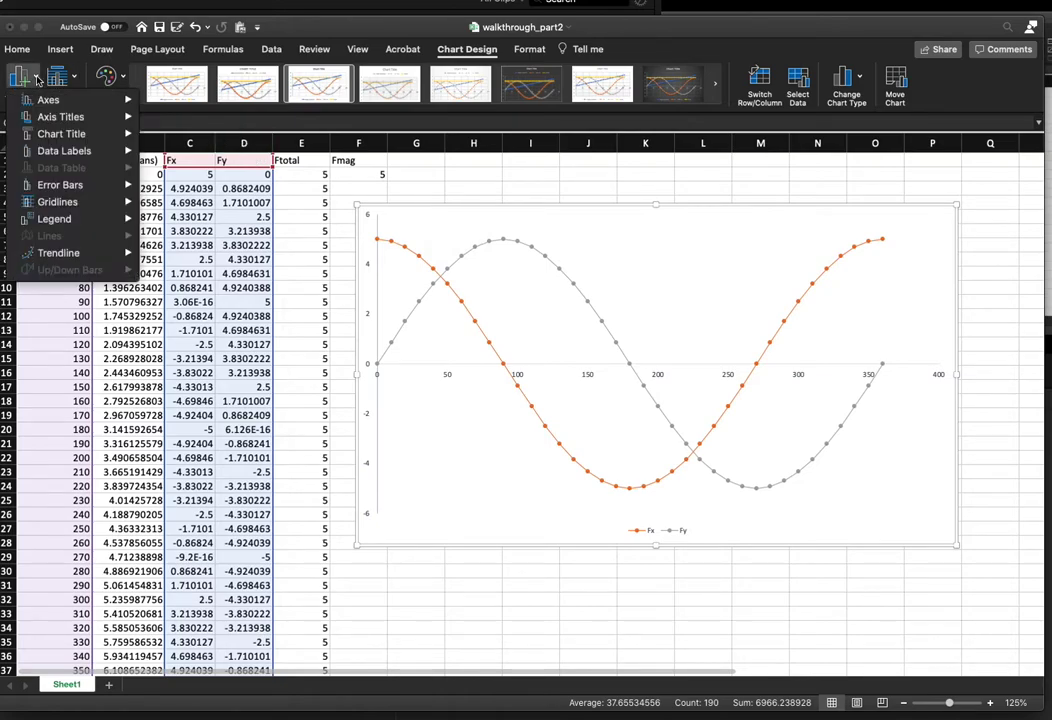
mouse_move(44, 138)
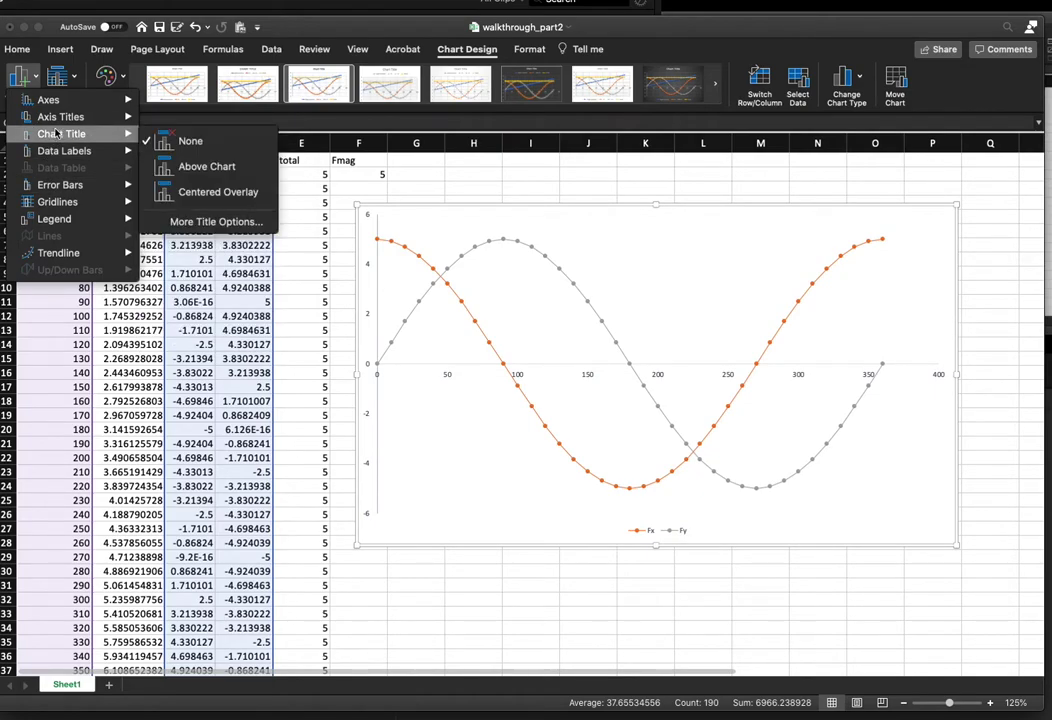
mouse_move(60, 118)
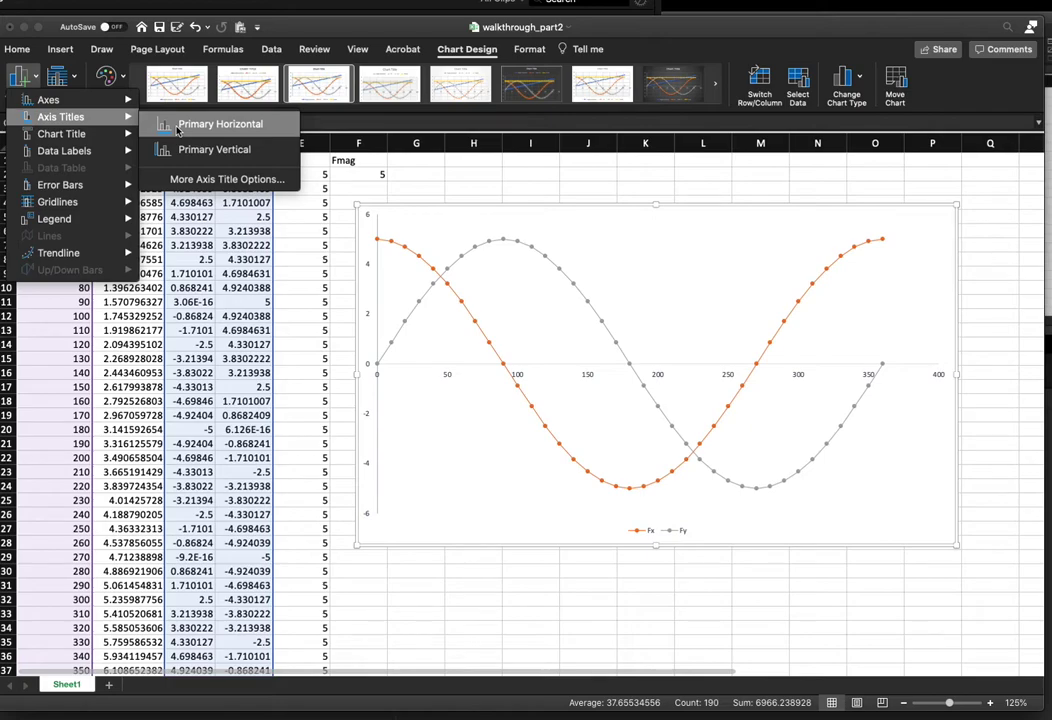
left_click(218, 124)
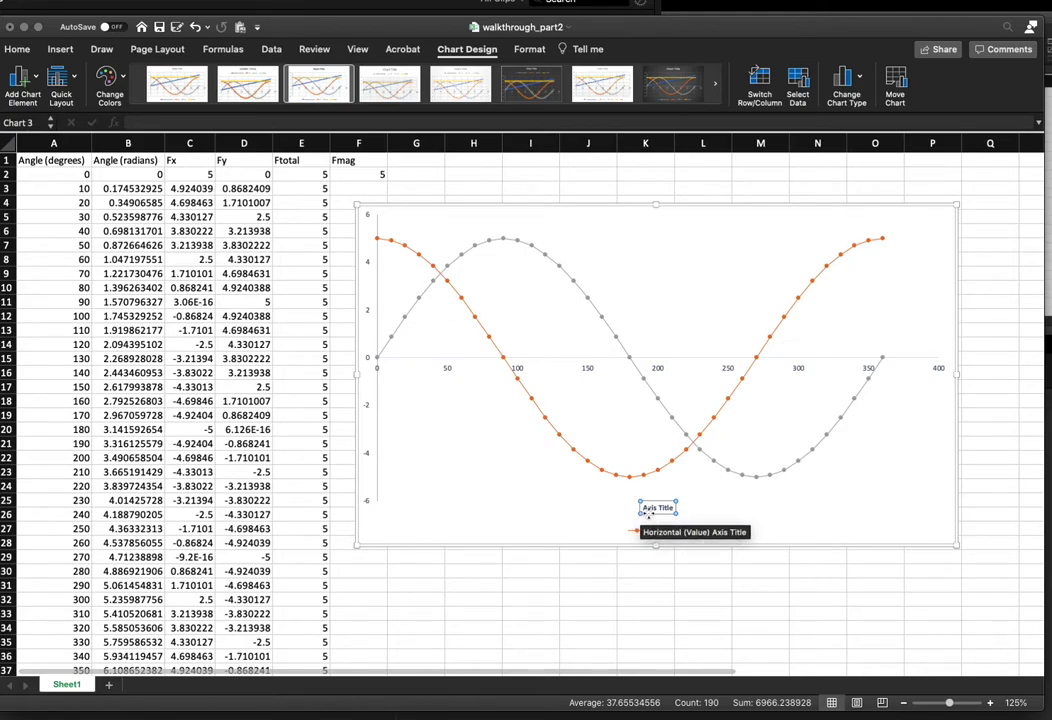
Add a chart title above the chart
left_click(37, 80)
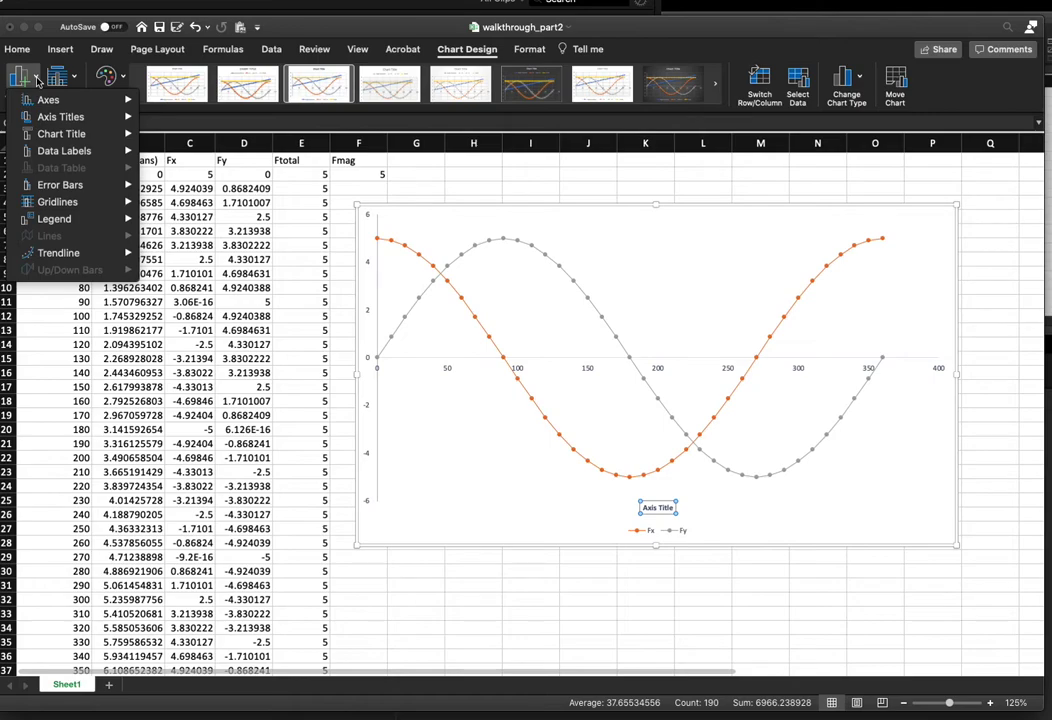
mouse_move(70, 142)
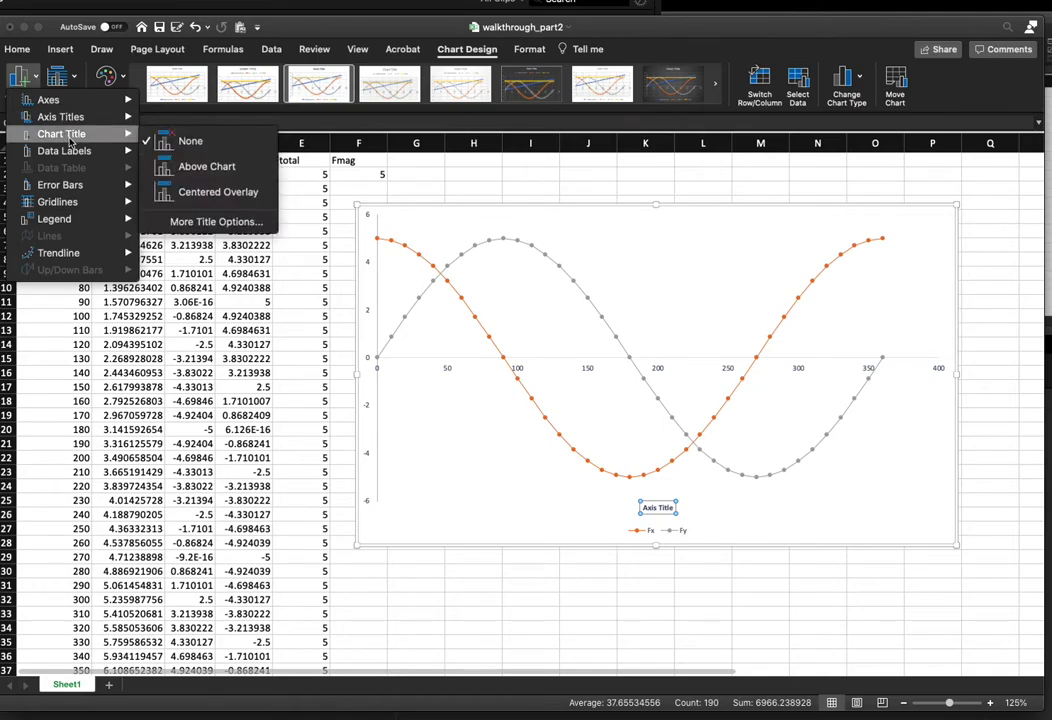
left_click(195, 167)
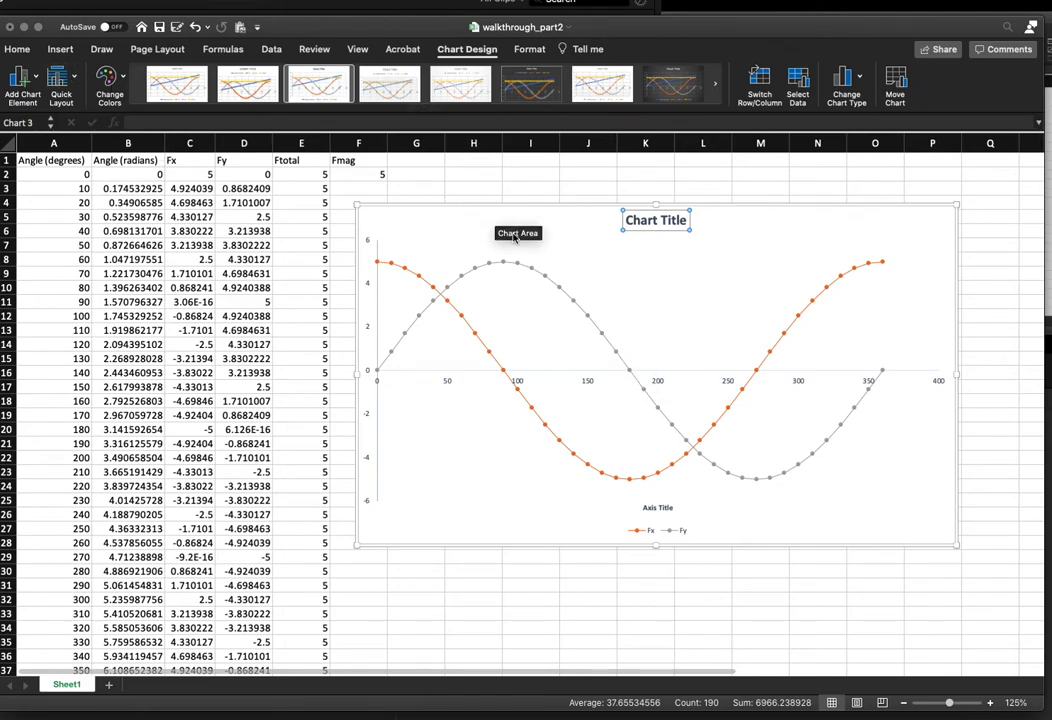
Apply Quick Layout 1 for a vertical axis title and right legend, and retitle the chart 'Title'
left_click(74, 76)
left_click(80, 120)
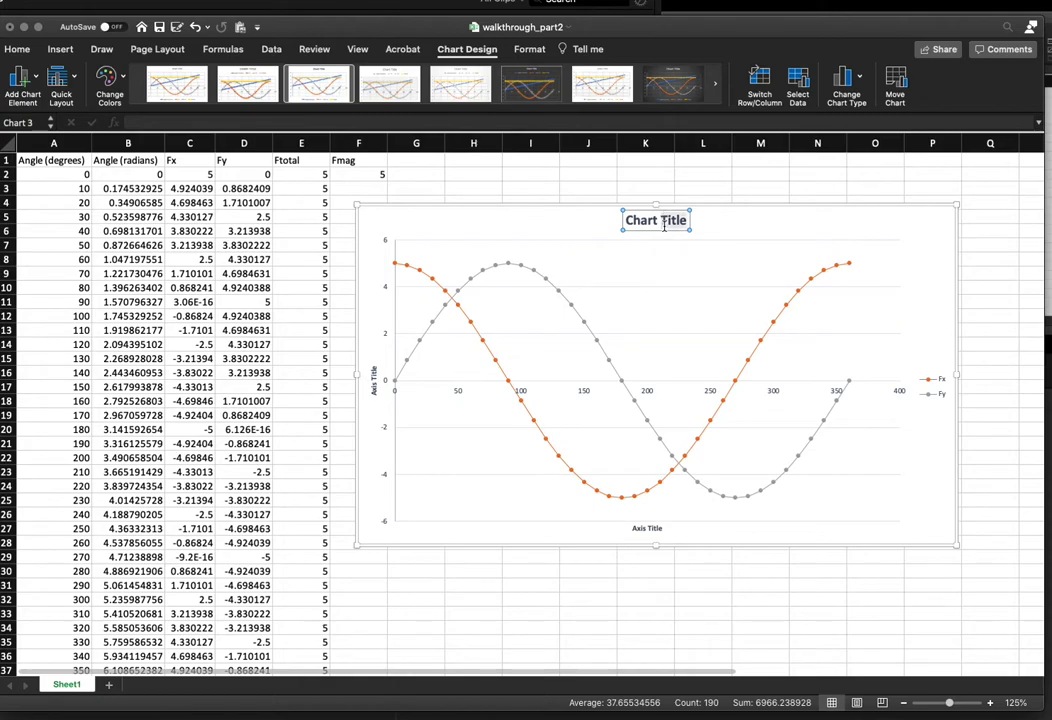
key("BackSpace")
key("BackSpace")
key("BackSpace")
key("BackSpace")
key("BackSpace")
key("BackSpace")
key("BackSpace")
key("BackSpace")
key("BackSpace")
key("BackSpace")
key("BackSpace")
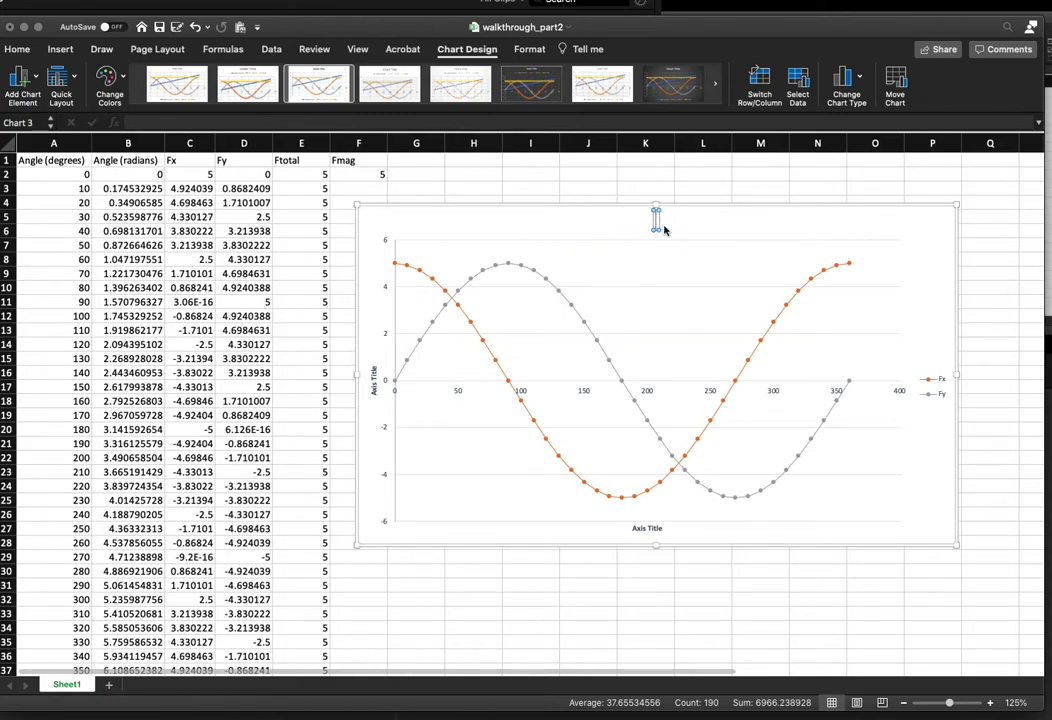
type("Title")
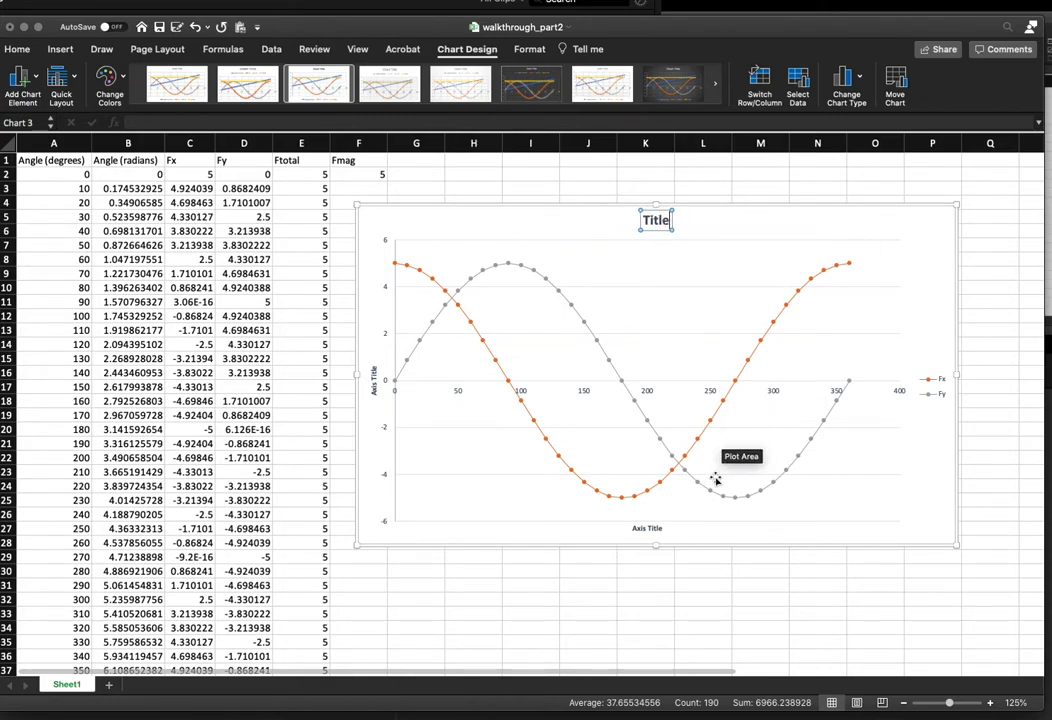
double_click(648, 529)
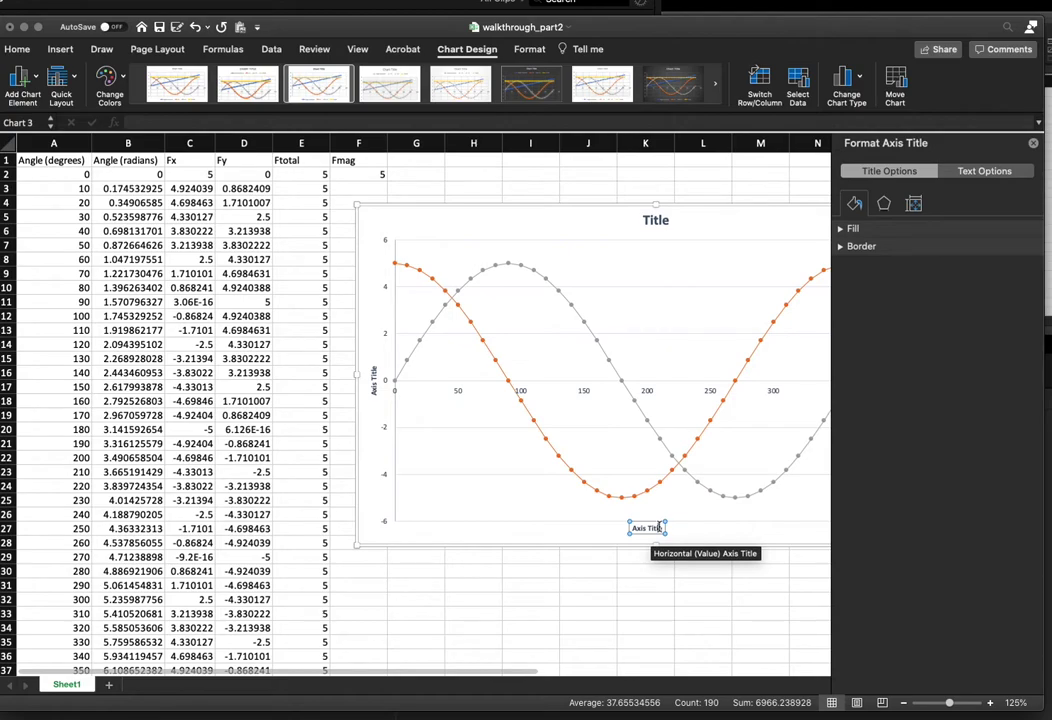
Change the horizontal axis title to 'Theta (degrees)' and close the Format Plot Area pane
key("BackSpace")
key("BackSpace")
key("BackSpace")
key("BackSpace")
key("BackSpace")
key("BackSpace")
key("BackSpace")
key("BackSpace")
key("BackSpace")
key("BackSpace")
type("De")
key("BackSpace")
key("BackSpace")
type("Theta (degrees)")
left_click(740, 500)
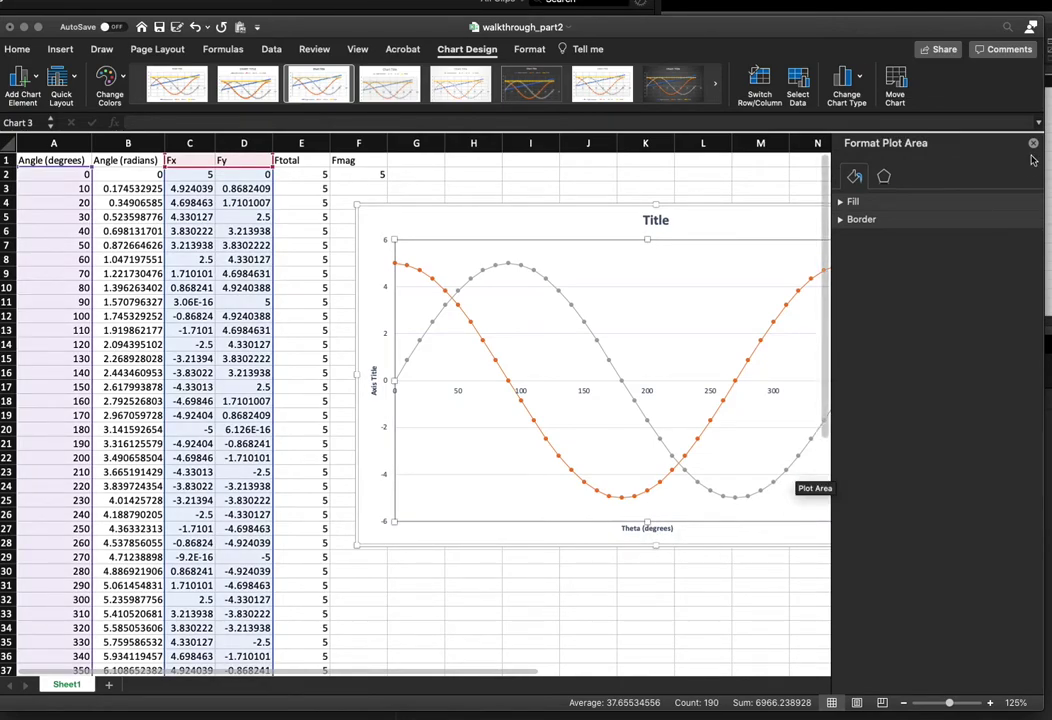
left_click(1033, 144)
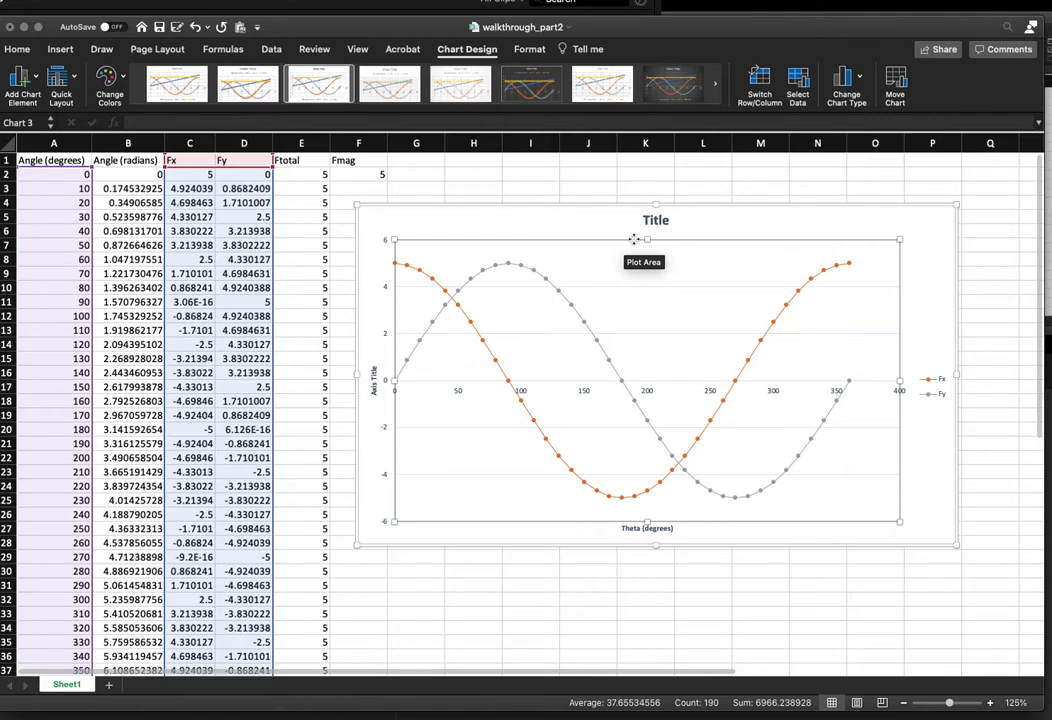
Rename the chart's sheet from Sheet1 to 'Part 2'
left_click(66, 684)
double_click(70, 684)
type("Part 2")
key("Return")
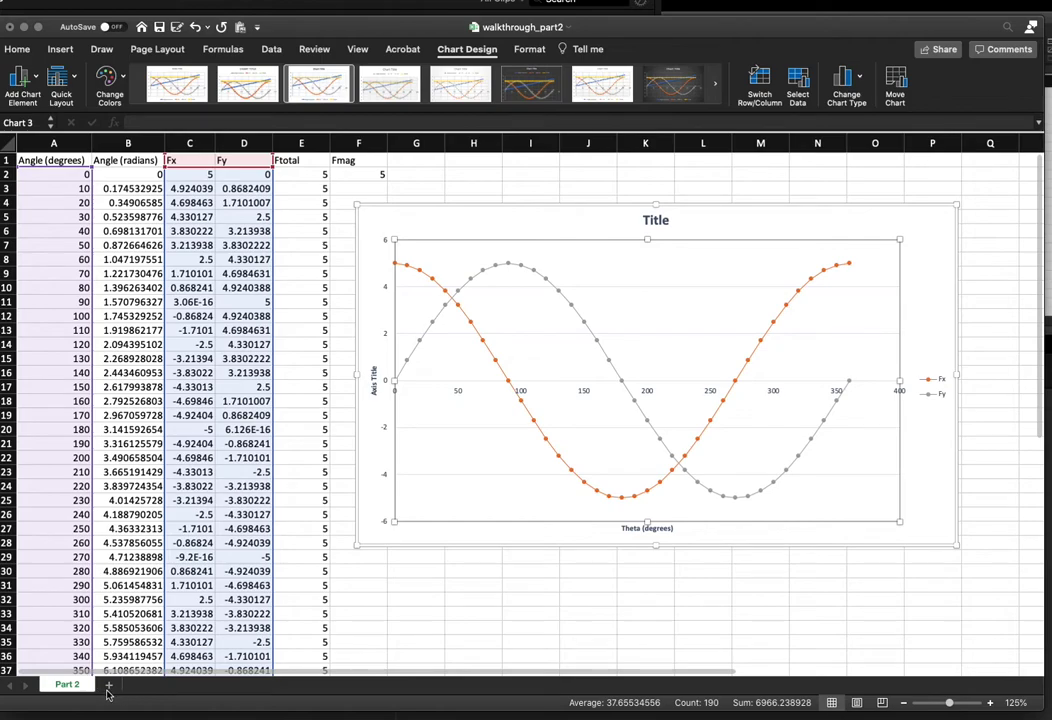
Add a new blank worksheet named 'Part1'
left_click(109, 686)
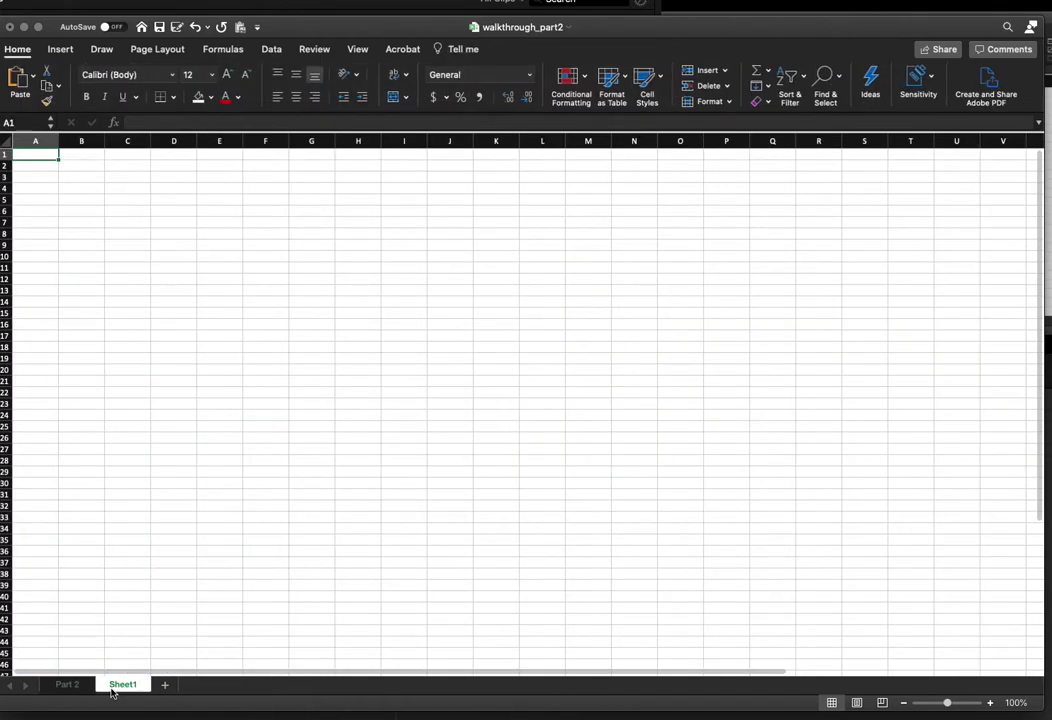
double_click(118, 686)
type("Part1")
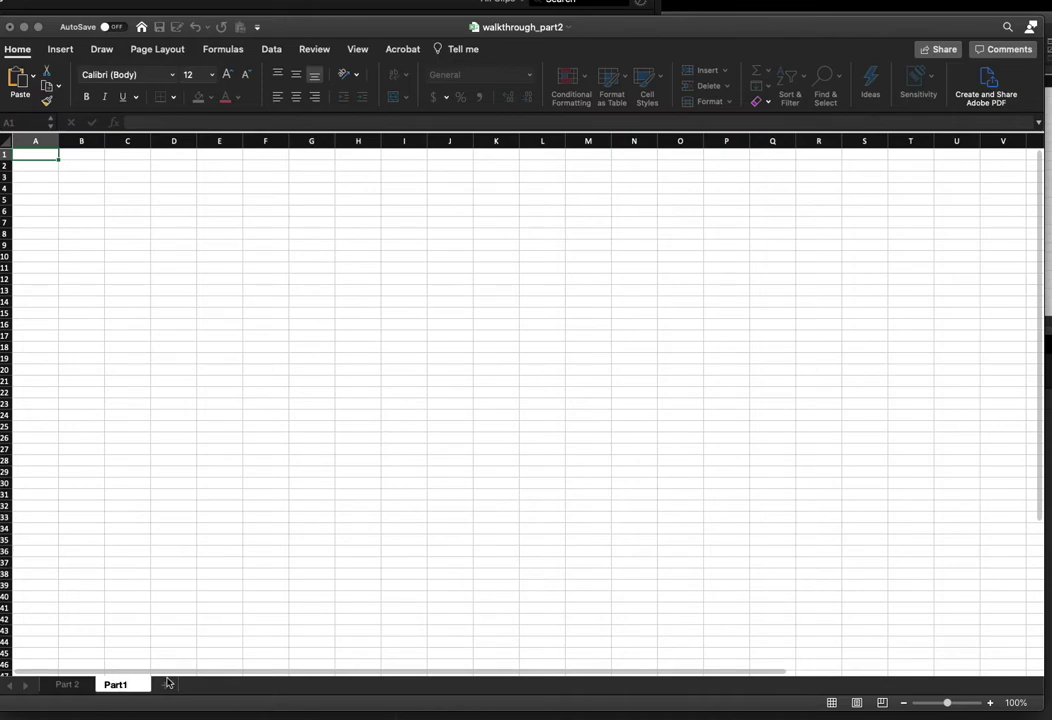
left_click(207, 692)
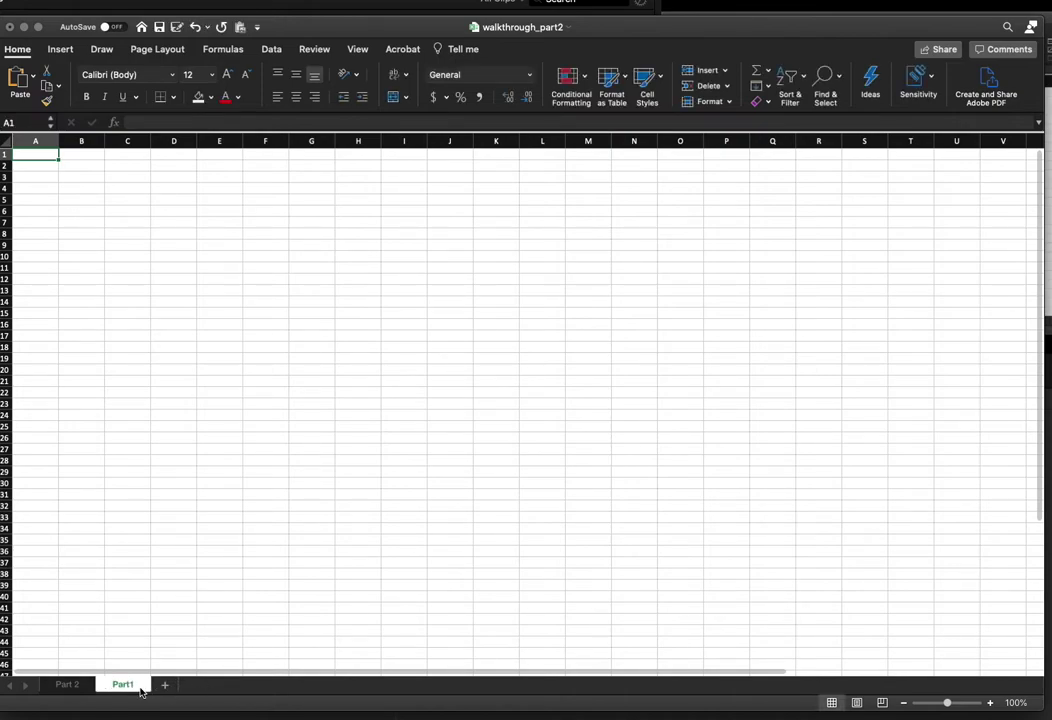